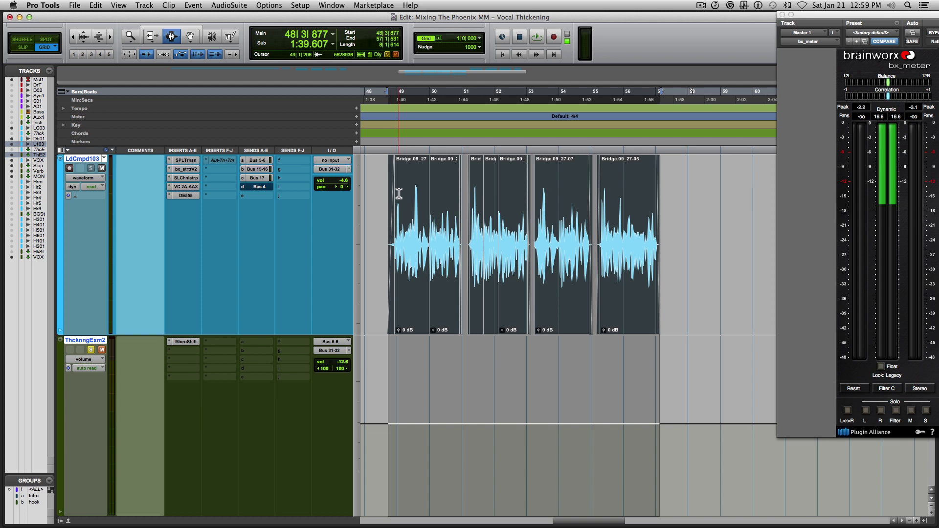
- Play the vocal bridge and compare the lead with the ThcknngExm2 track unmuted and muted
{"action": "key", "text": "space"}
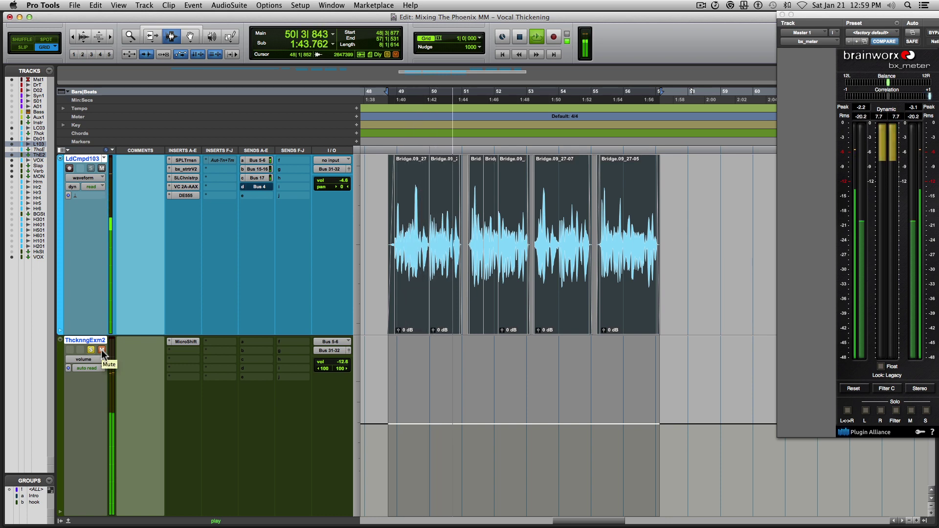
{"action": "left_click", "coordinate": [101, 351]}
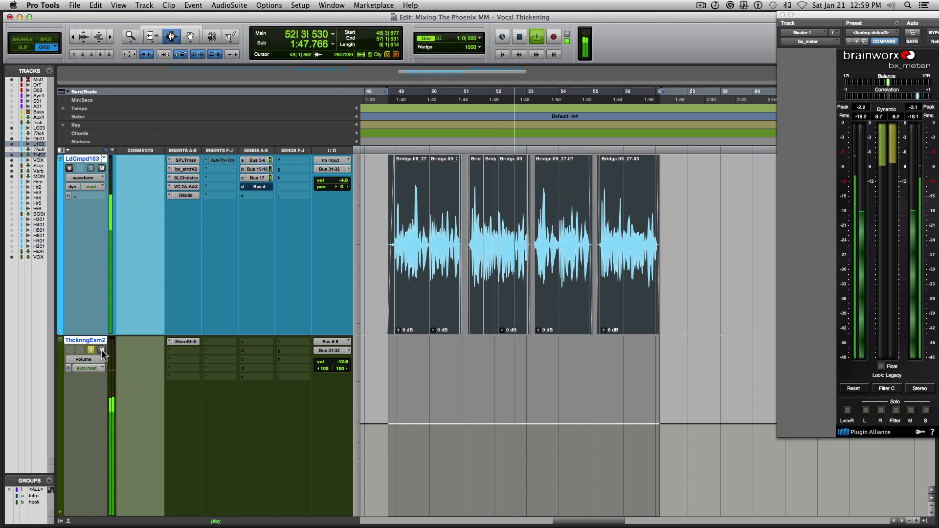
{"action": "left_click", "coordinate": [101, 350]}
{"action": "key", "text": "space"}
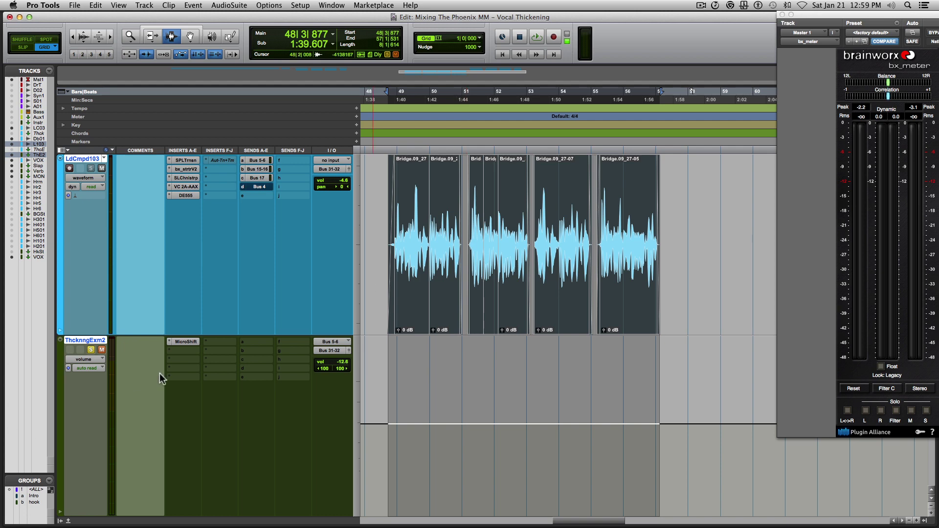
- Mute the lead vocal, play only the ThcknngExm2 thickening effect, and restore the lead vocal
{"action": "left_click", "coordinate": [102, 168]}
{"action": "key", "text": "space"}
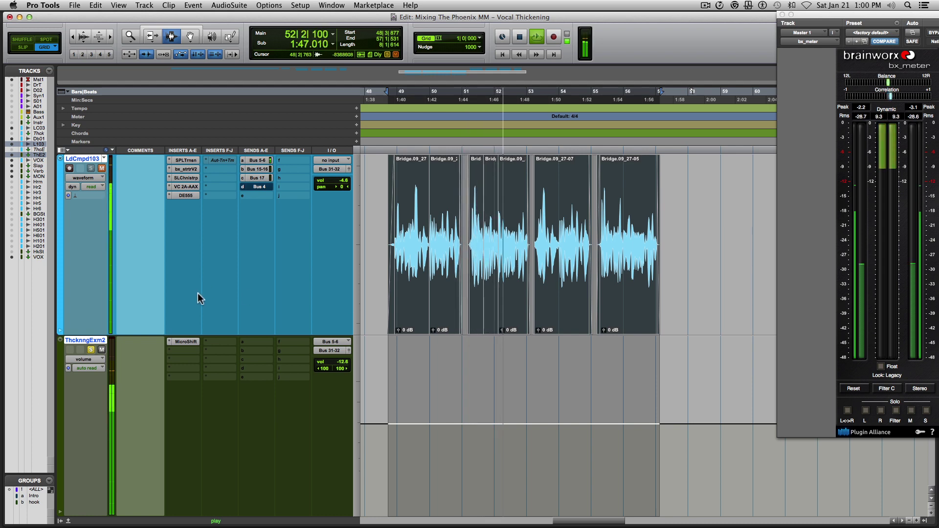
{"action": "key", "text": "space"}
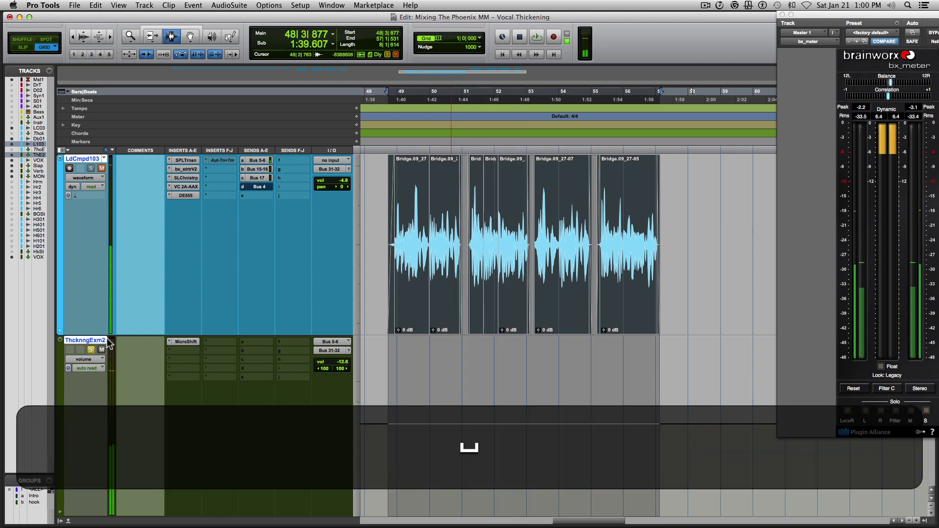
{"action": "left_click", "coordinate": [102, 168]}
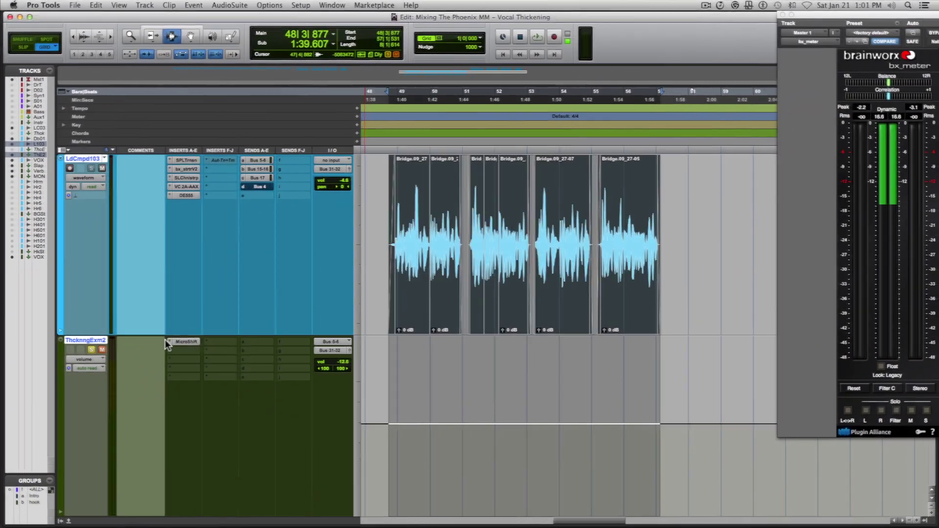
- Open the MicroShift insert on the ThcknngExm2 track and reposition its window to examine its settings
{"action": "left_click", "coordinate": [187, 342]}
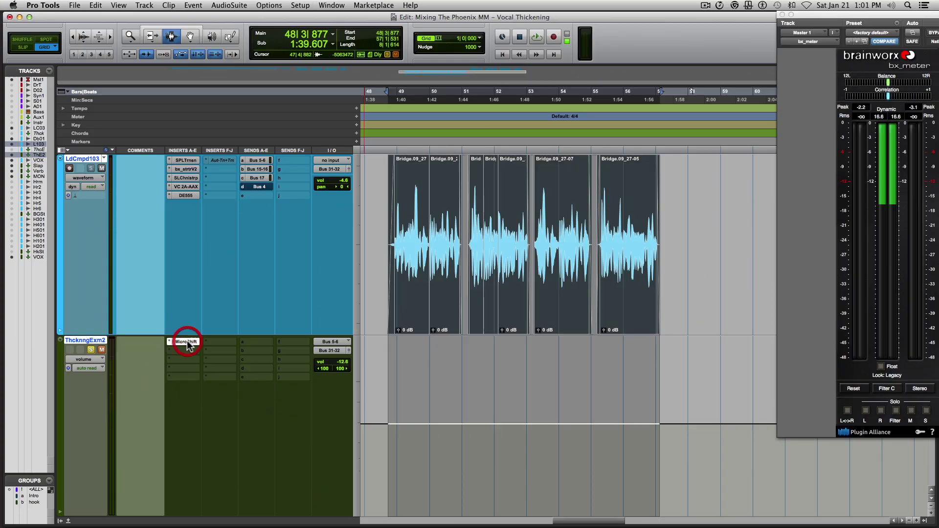
{"action": "left_click_drag", "start_coordinate": [554, 327], "coordinate": [520, 168]}
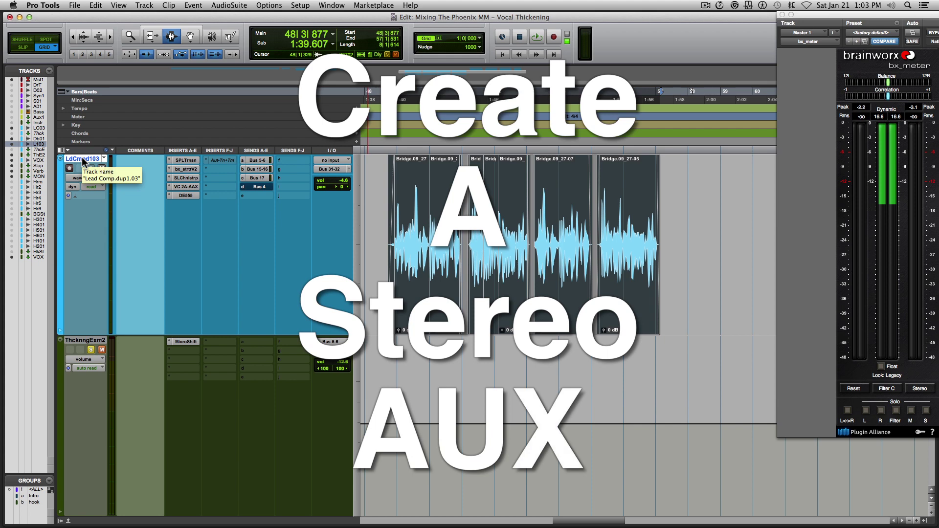
- Create one new stereo aux input below the lead vocal and name it "Thickening Track"
{"action": "key", "text": "super+shift+n"}
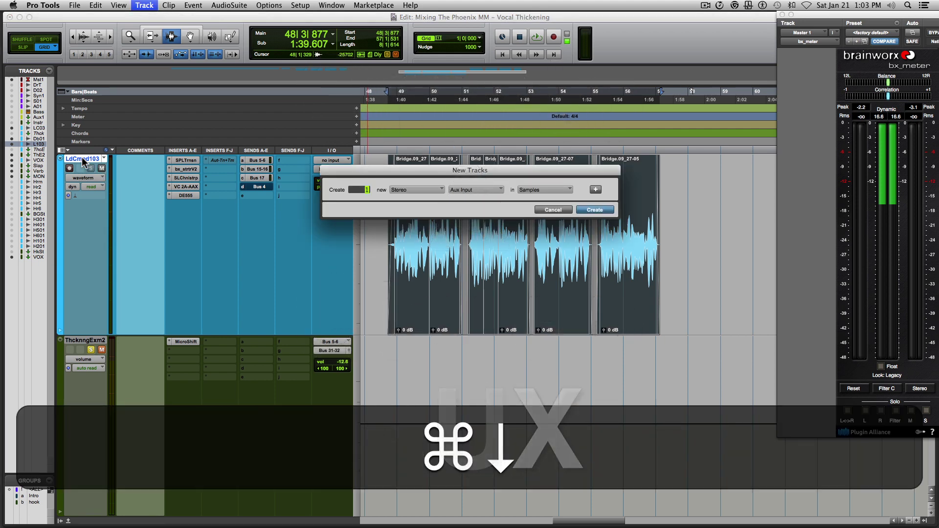
{"action": "key", "text": "Return"}
{"action": "double_click", "coordinate": [85, 340]}
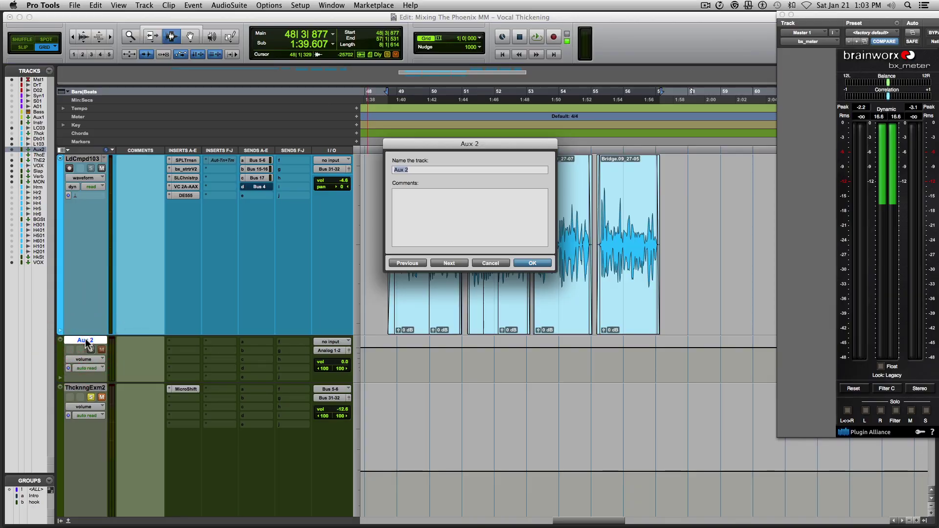
{"action": "type", "text": "Th"}
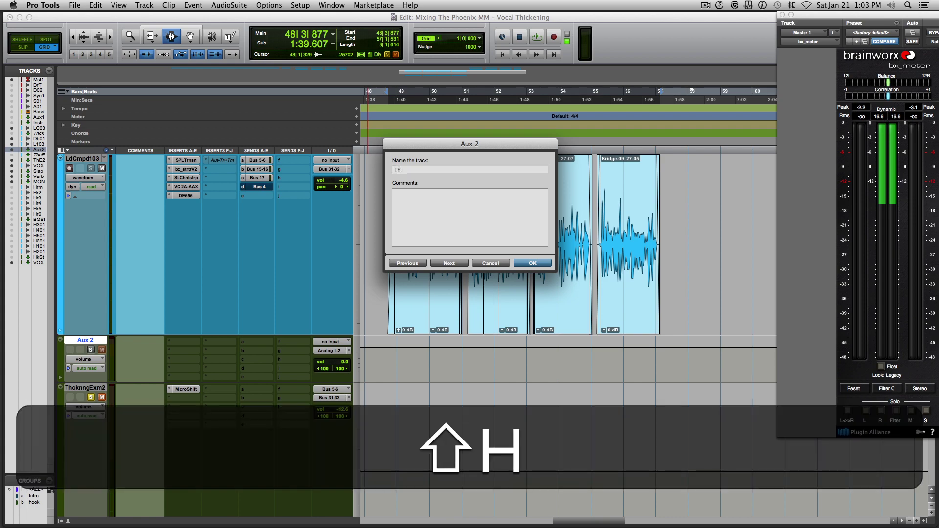
{"action": "type", "text": "ickeni"}
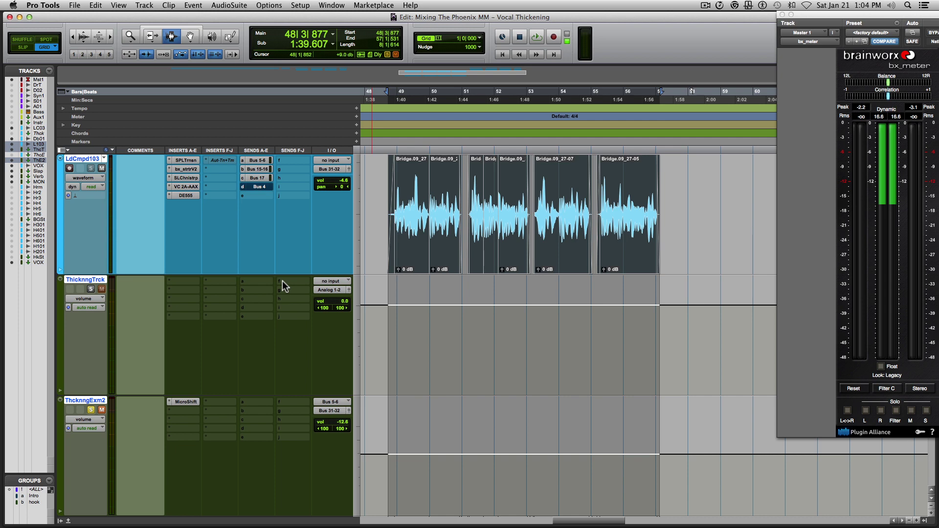
- Set the input of the Thickening Track aux to stereo Bus 37-38
{"action": "left_click", "coordinate": [331, 281]}
{"action": "mouse_move", "coordinate": [367, 309]}
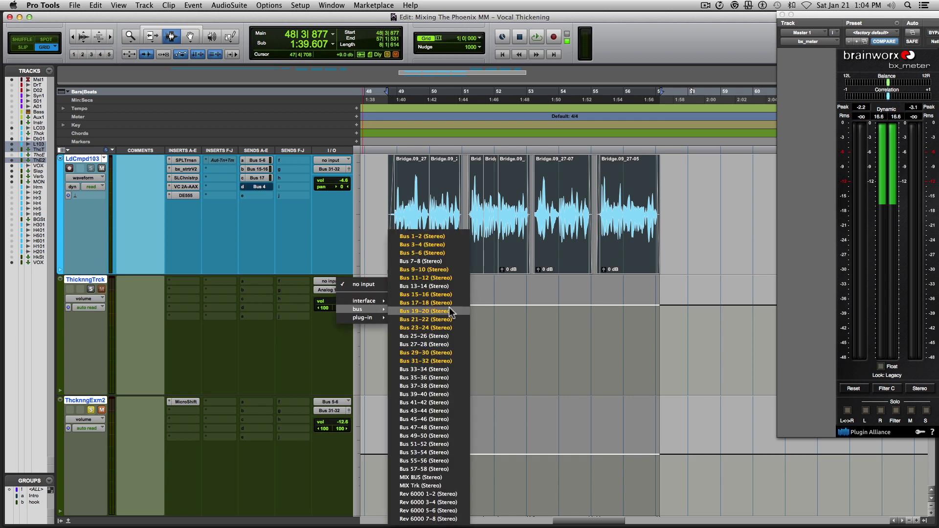
{"action": "left_click", "coordinate": [433, 387]}
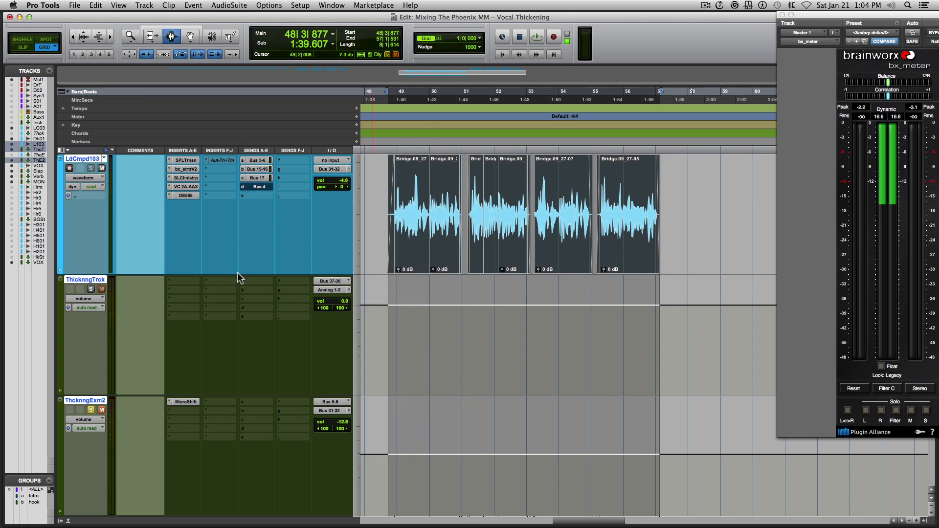
- Add a send from the lead vocal to stereo Bus 37-38 and reset the send fader to its default level
{"action": "left_click", "coordinate": [255, 195]}
{"action": "mouse_move", "coordinate": [281, 224]}
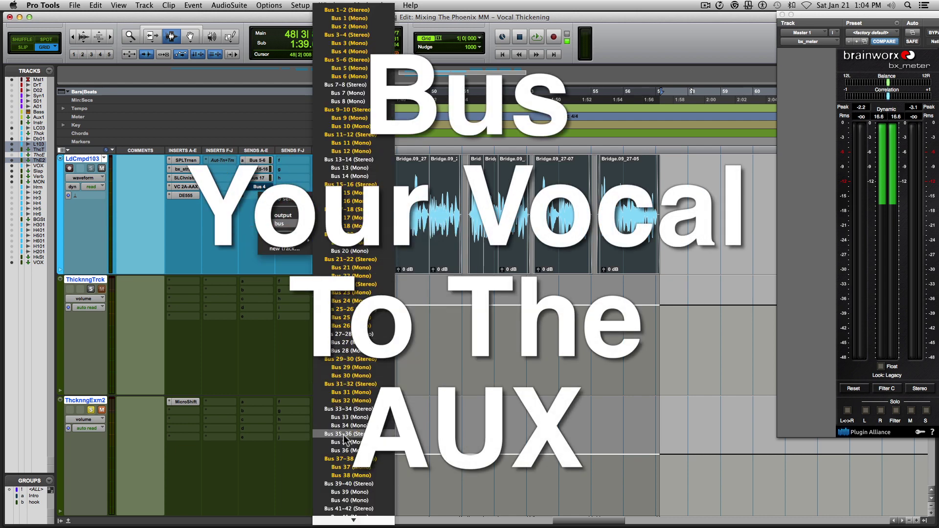
{"action": "left_click", "coordinate": [346, 460]}
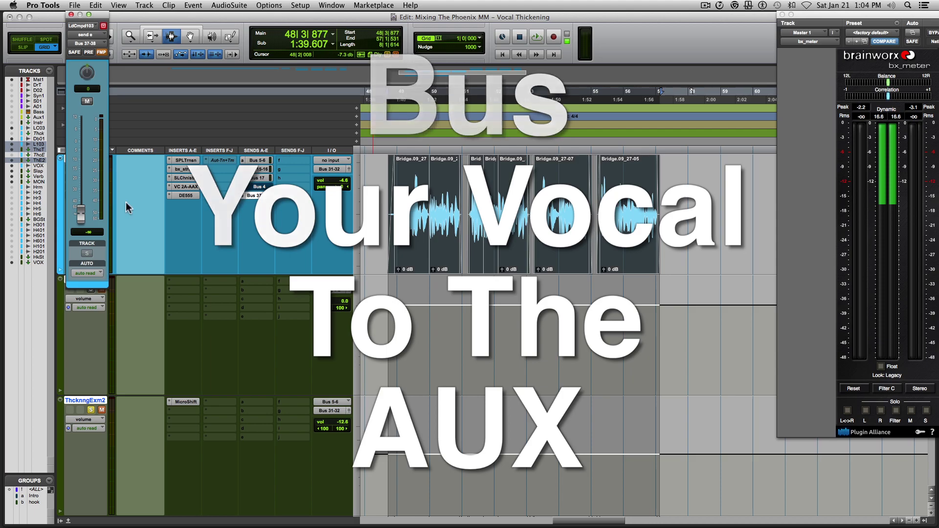
{"action": "left_click", "coordinate": [78, 213], "text": "alt"}
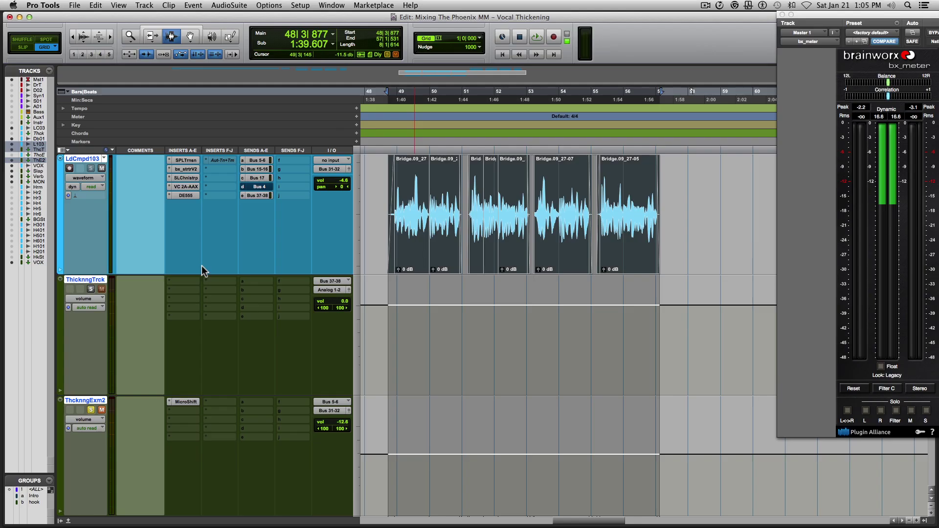
- Insert the stereo Pitch II plug-in on the Thickening Track and unlink its left and right pitch shift and effects controls
{"action": "left_click", "coordinate": [181, 280]}
{"action": "mouse_move", "coordinate": [337, 288]}
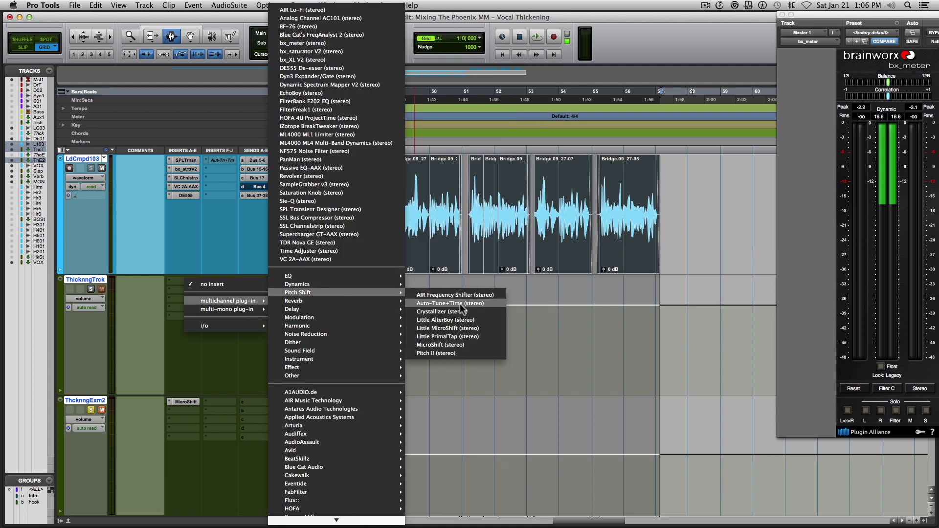
{"action": "left_click", "coordinate": [454, 303]}
{"action": "left_click_drag", "start_coordinate": [440, 169], "coordinate": [392, 157]}
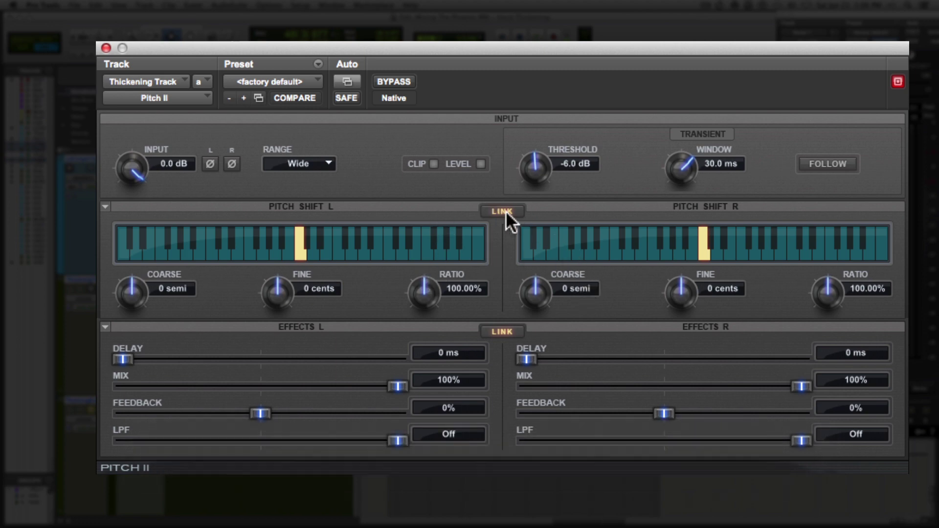
{"action": "left_click", "coordinate": [506, 211]}
{"action": "left_click", "coordinate": [507, 332]}
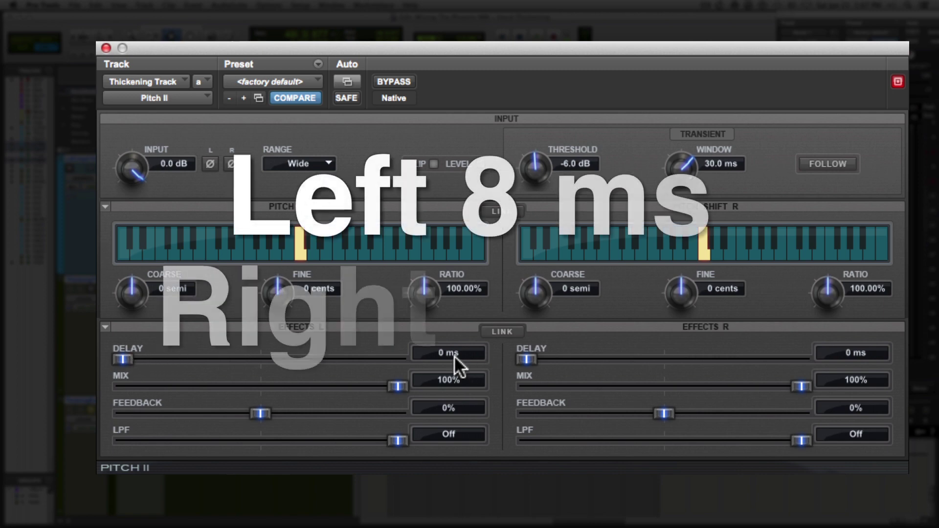
- Set the Pitch II delay to 8 ms on the left channel and 12 ms on the right
{"action": "left_click", "coordinate": [440, 353]}
{"action": "type", "text": "8"}
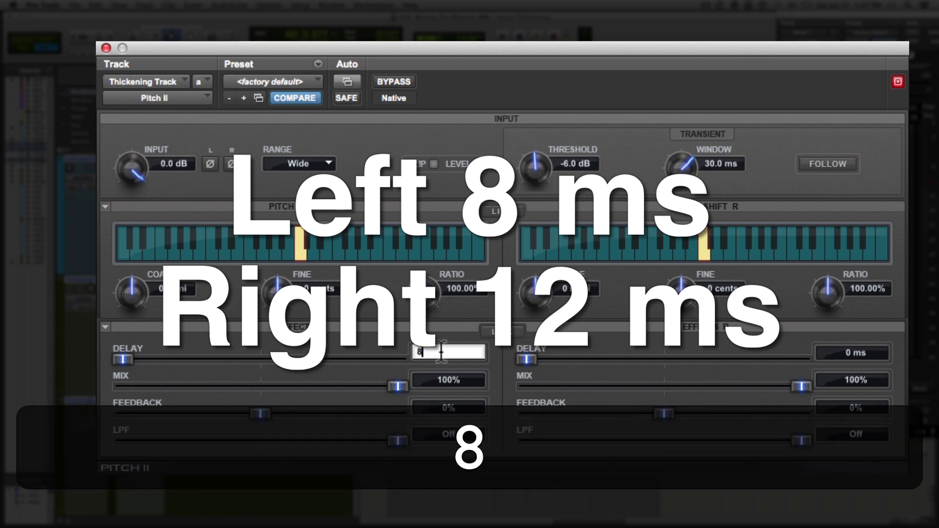
{"action": "key", "text": "Return"}
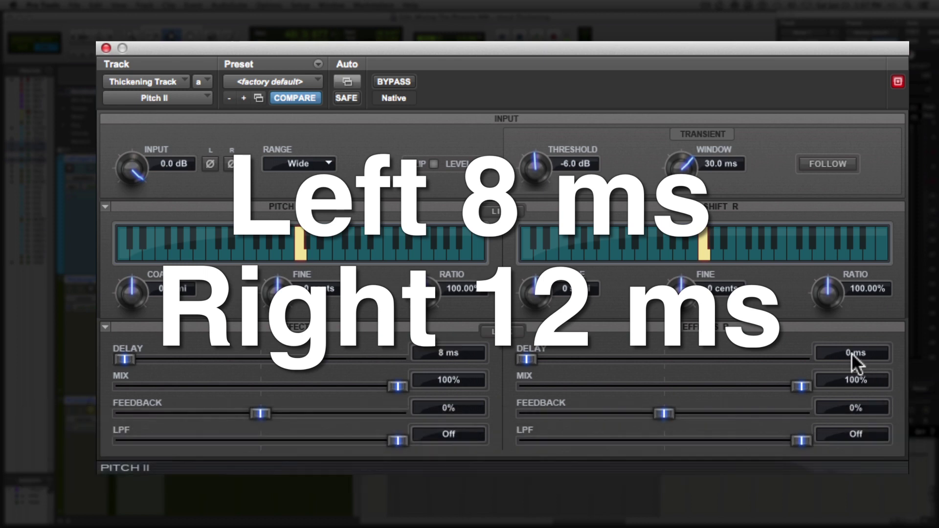
{"action": "left_click", "coordinate": [852, 353]}
{"action": "type", "text": "12"}
{"action": "key", "text": "Return"}
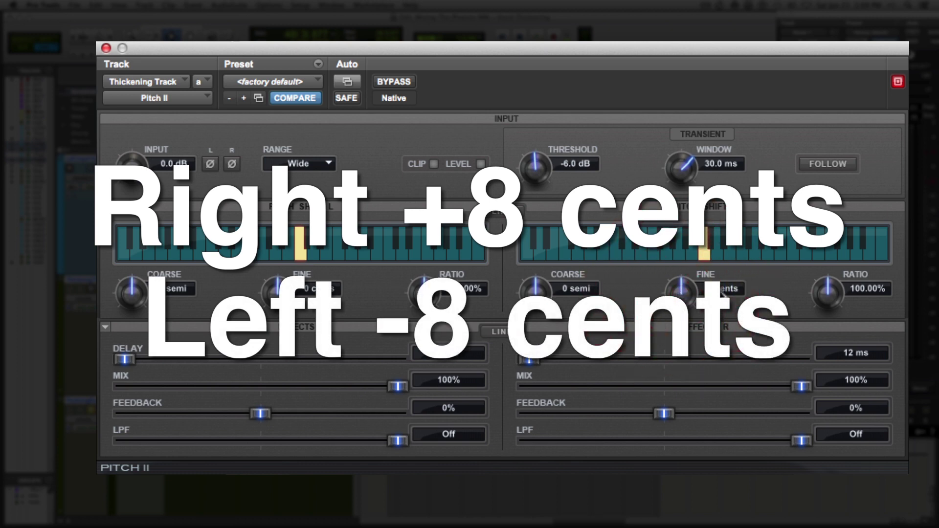
- Set the Pitch II fine pitch to 8 cents on the right channel and -8 cents on the left
{"action": "left_click", "coordinate": [722, 292]}
{"action": "type", "text": "8"}
{"action": "key", "text": "Return"}
{"action": "left_click", "coordinate": [316, 290]}
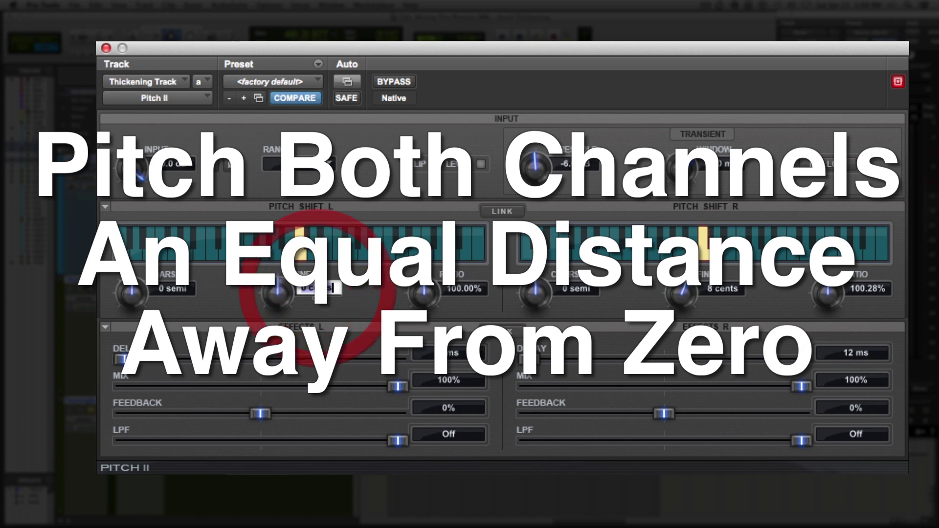
{"action": "type", "text": "-"}
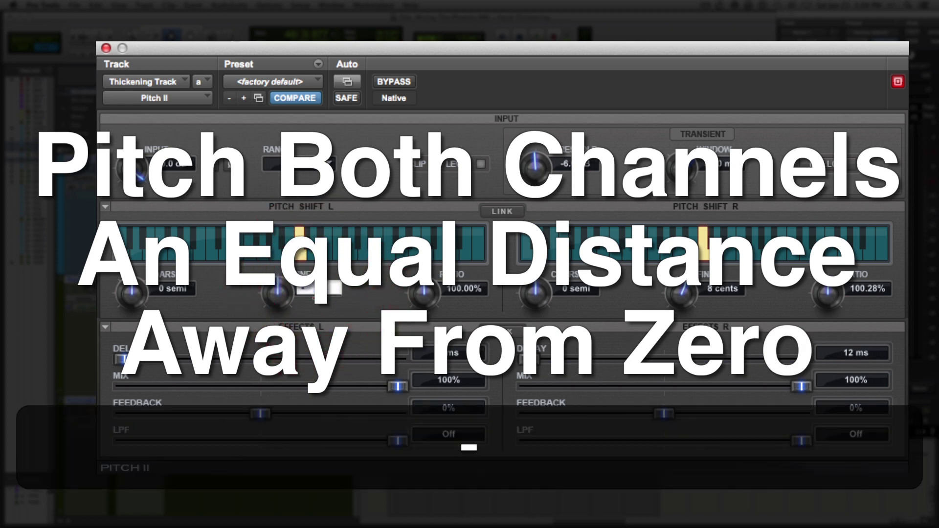
{"action": "type", "text": "8"}
{"action": "key", "text": "Return"}
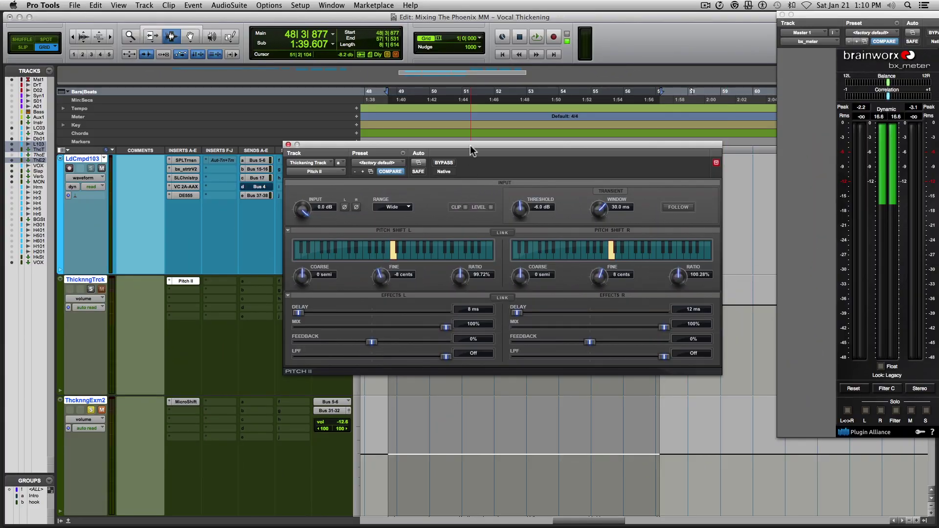
- Solo the Thickening Track and open its output fader window, placing it beside the relocated Pitch II window
{"action": "left_click_drag", "start_coordinate": [472, 145], "coordinate": [515, 12]}
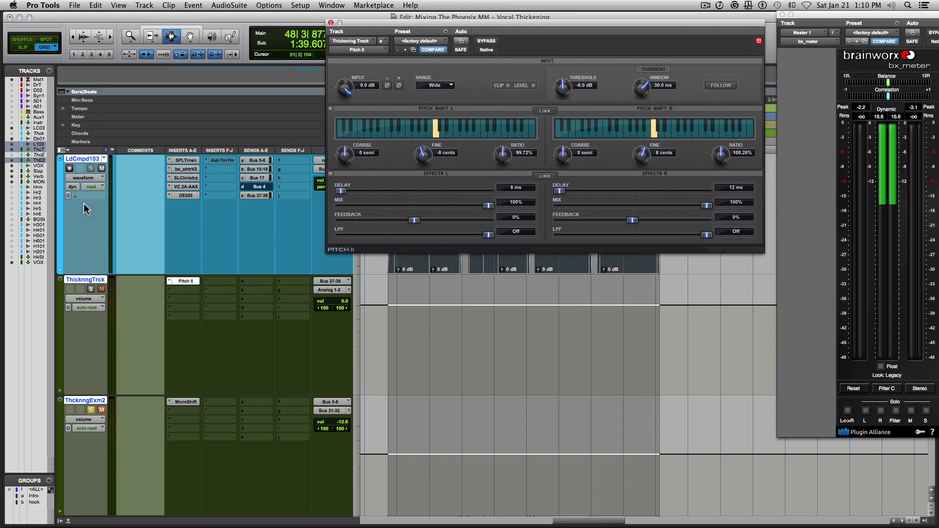
{"action": "left_click", "coordinate": [91, 289]}
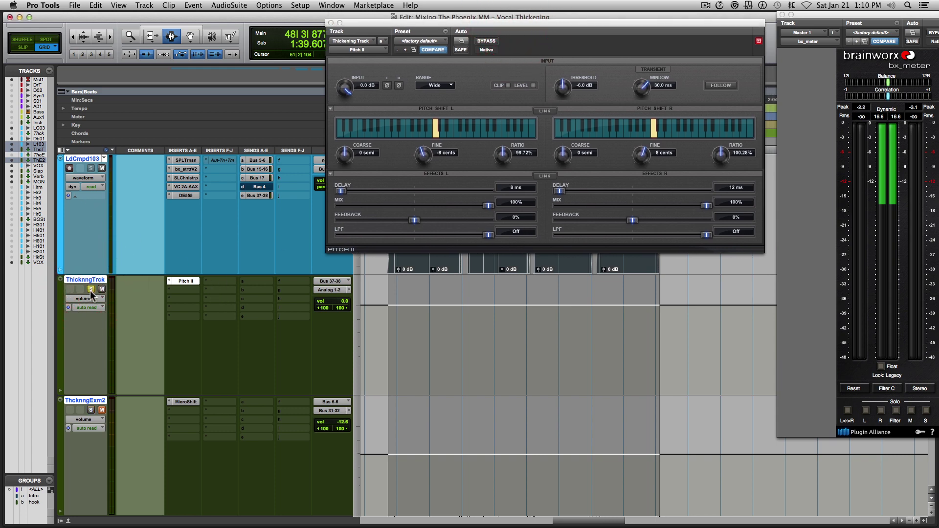
{"action": "left_click", "coordinate": [349, 289]}
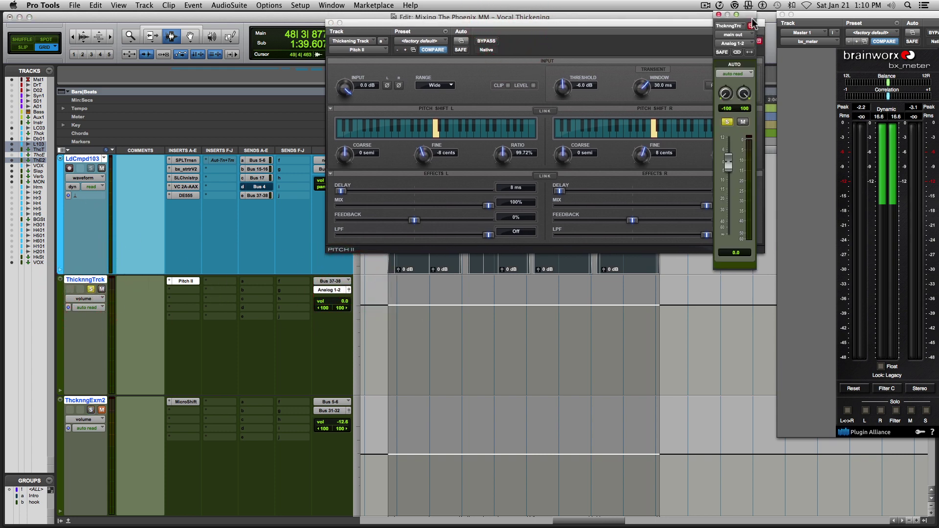
{"action": "left_click_drag", "start_coordinate": [570, 212], "coordinate": [246, 98]}
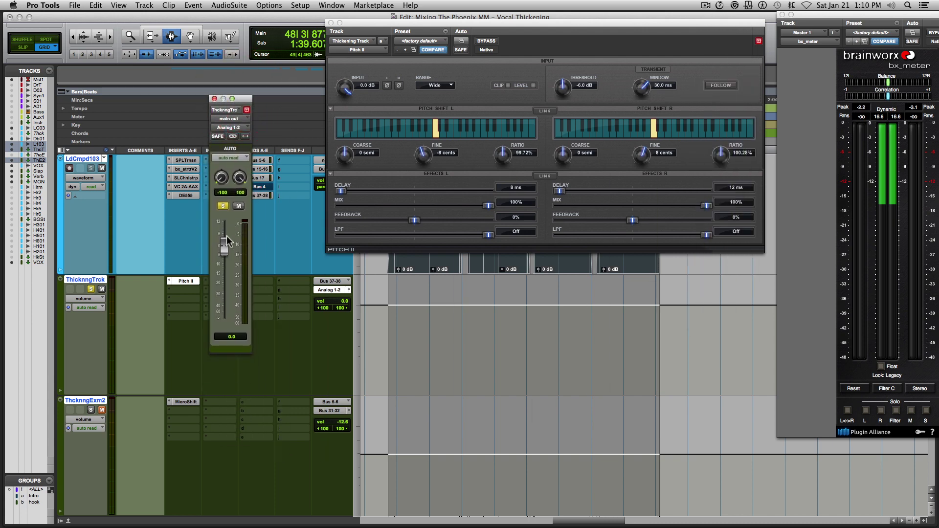
- Play the vocal bridge and lower the Thickening Track fader to about -14.2 dB to blend the effect
{"action": "key", "text": "space"}
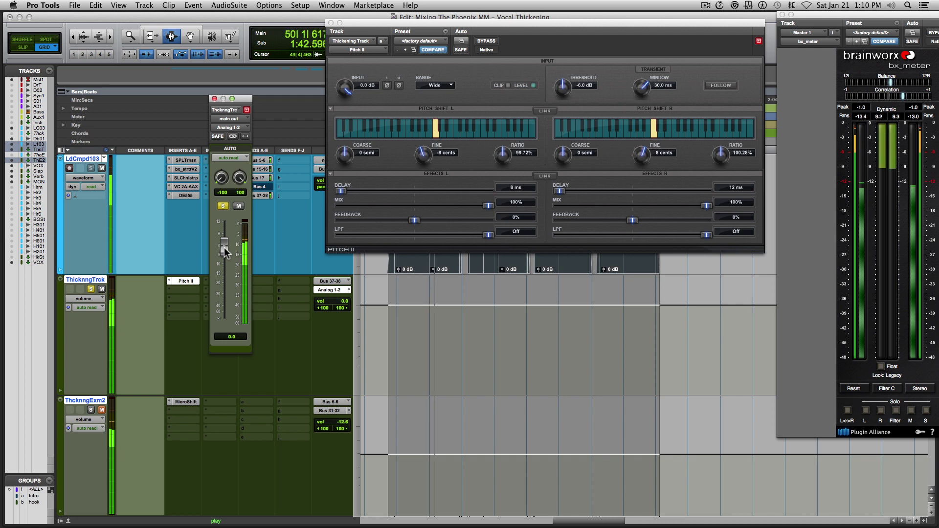
{"action": "key", "text": "space"}
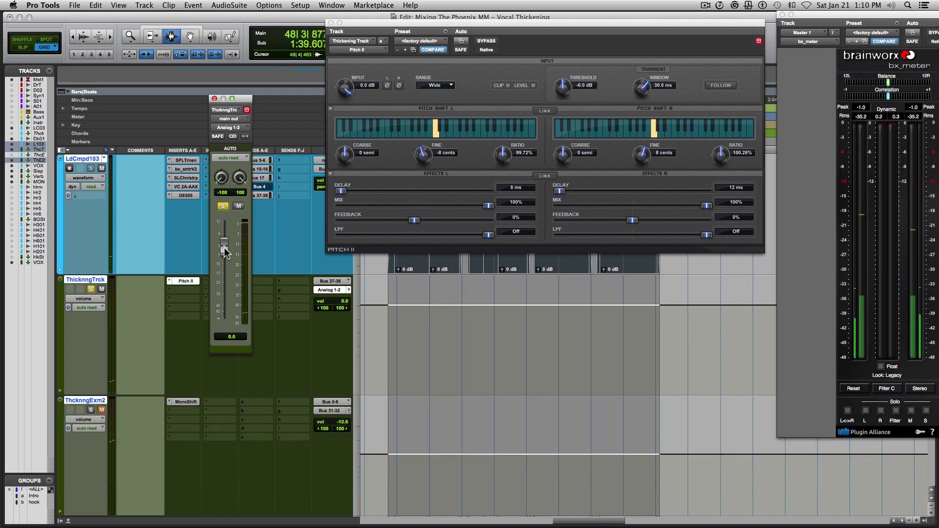
{"action": "key", "text": "space"}
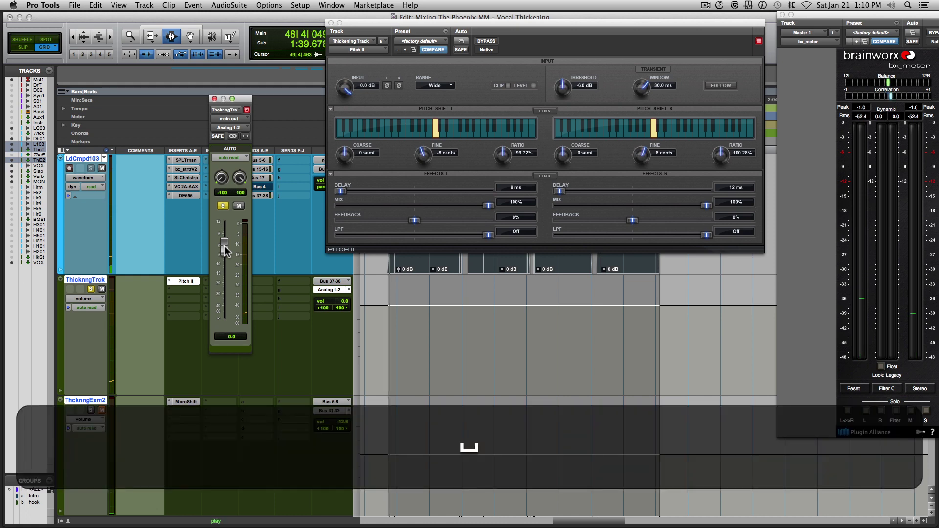
{"action": "left_click_drag", "start_coordinate": [224, 245], "coordinate": [217, 272]}
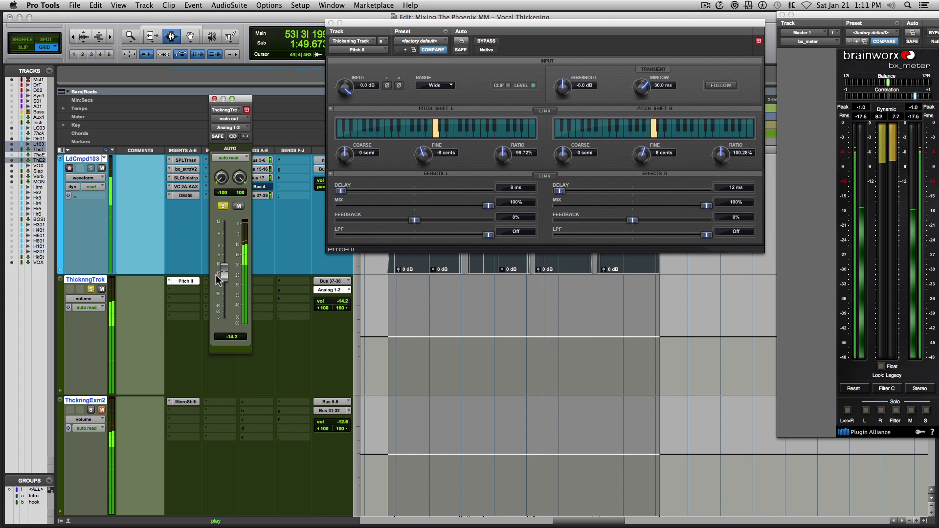
{"action": "key", "text": "space"}
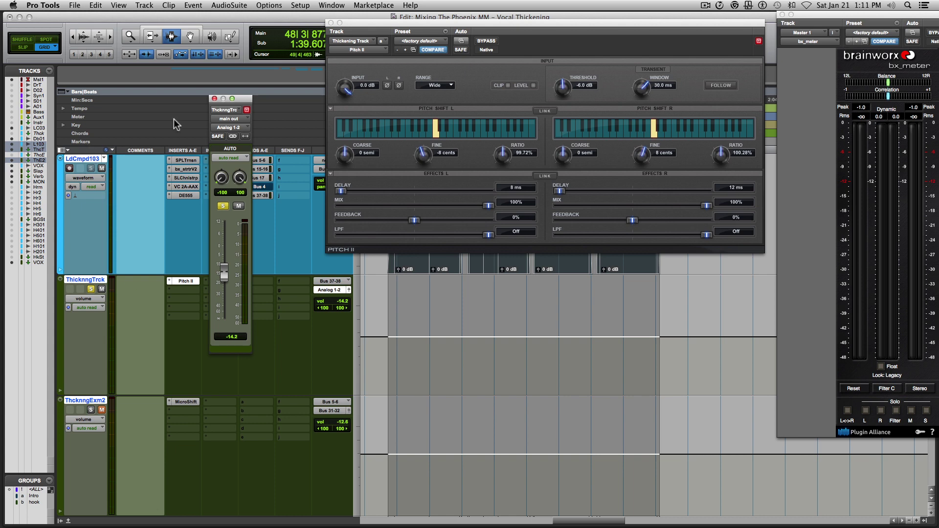
- Close the fader window and insert the stereo Saturation Knob after Pitch II on the Thickening Track
{"action": "left_click", "coordinate": [214, 99]}
{"action": "left_click", "coordinate": [211, 282]}
{"action": "mouse_move", "coordinate": [211, 310]}
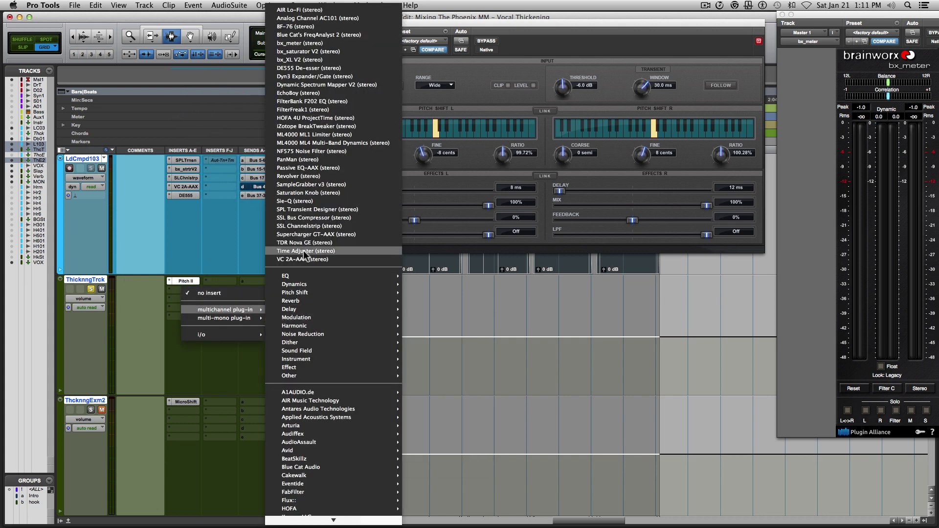
{"action": "left_click", "coordinate": [303, 193]}
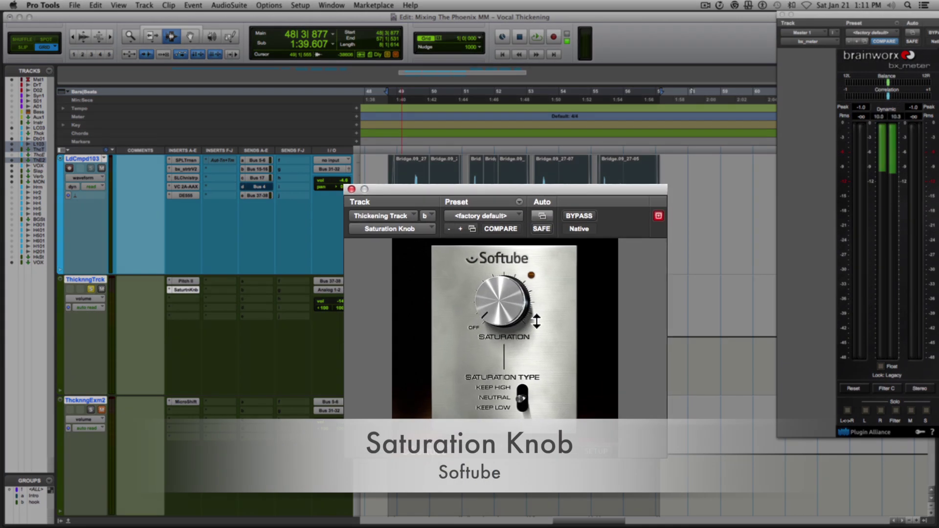
- Set the Saturation Knob's saturation to 3.0 while the vocal bridge plays, and close its window
{"action": "left_click", "coordinate": [504, 312]}
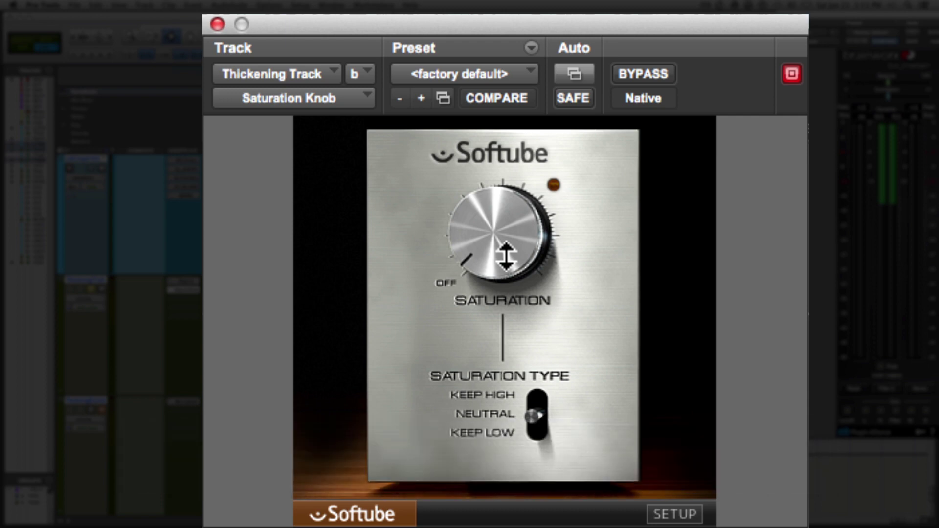
{"action": "left_click", "coordinate": [109, 171]}
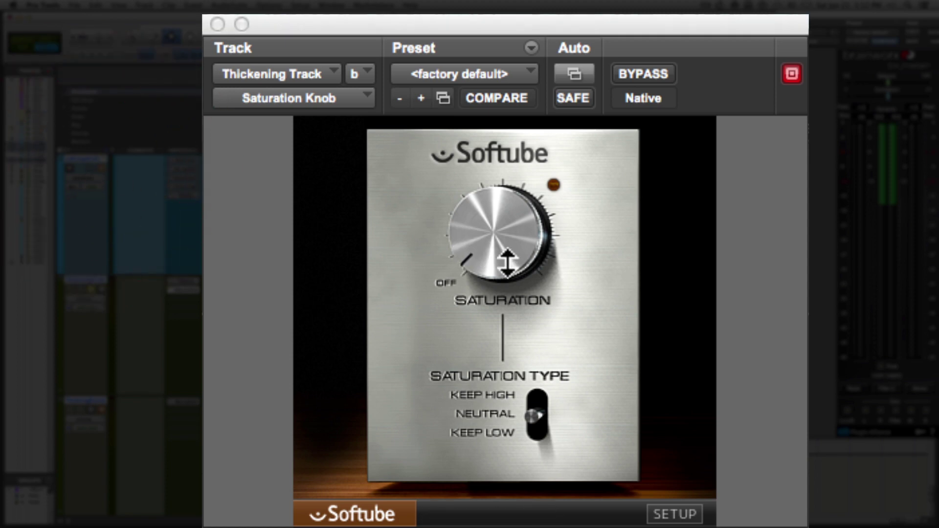
{"action": "left_click_drag", "start_coordinate": [507, 262], "coordinate": [479, 152]}
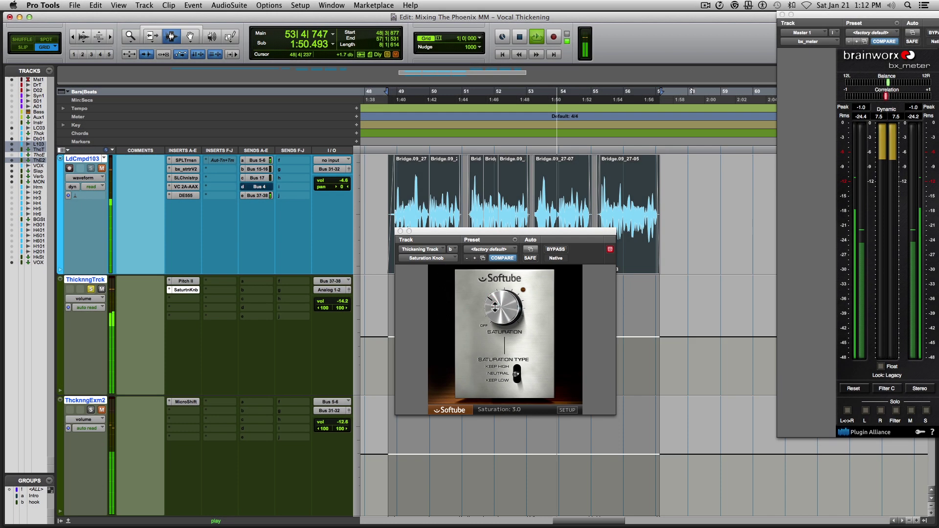
{"action": "left_click", "coordinate": [400, 231]}
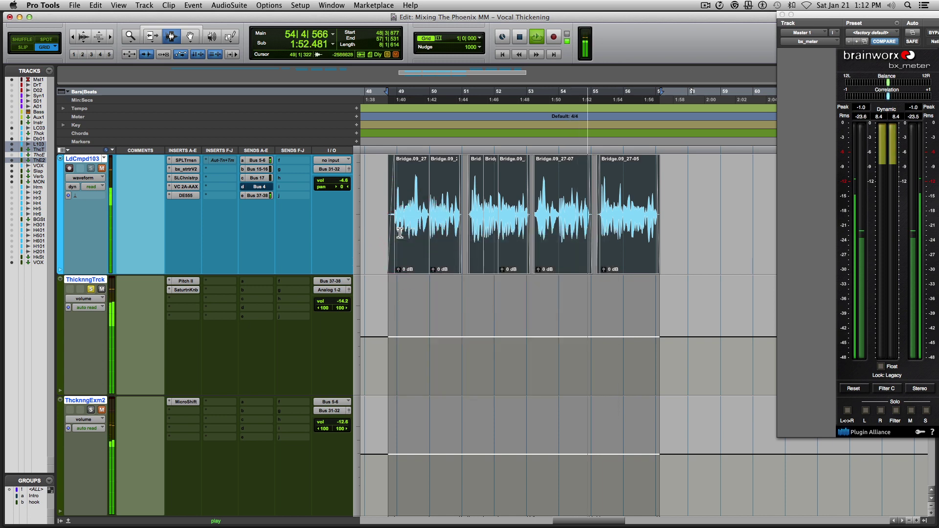
{"action": "key", "text": "space"}
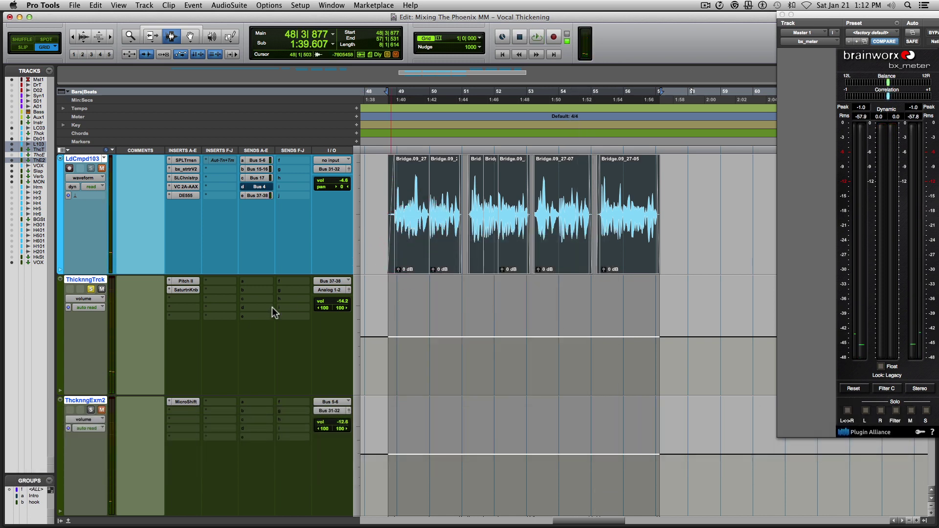
- Reopen the Thickening Track's output fader window and lower the fader to about -26 dB during playback
{"action": "key", "text": "space"}
{"action": "left_click", "coordinate": [349, 289]}
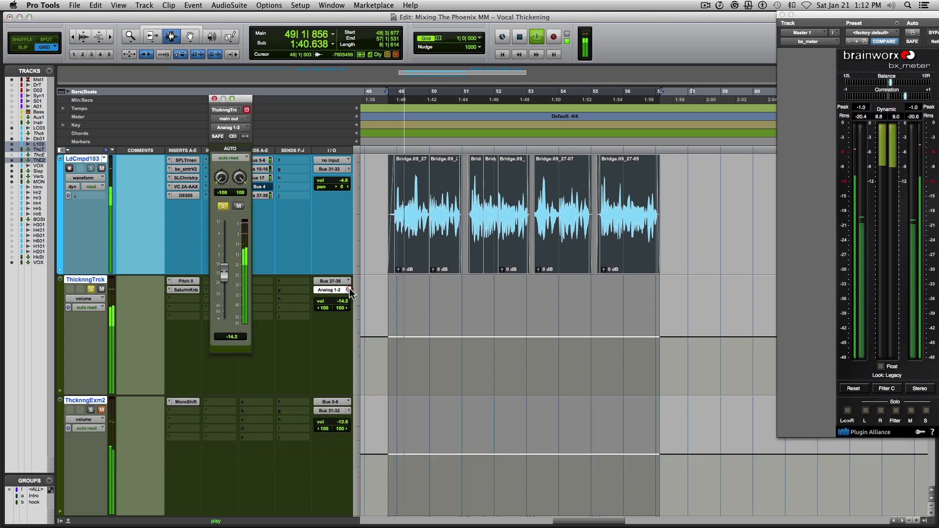
{"action": "key", "text": "space"}
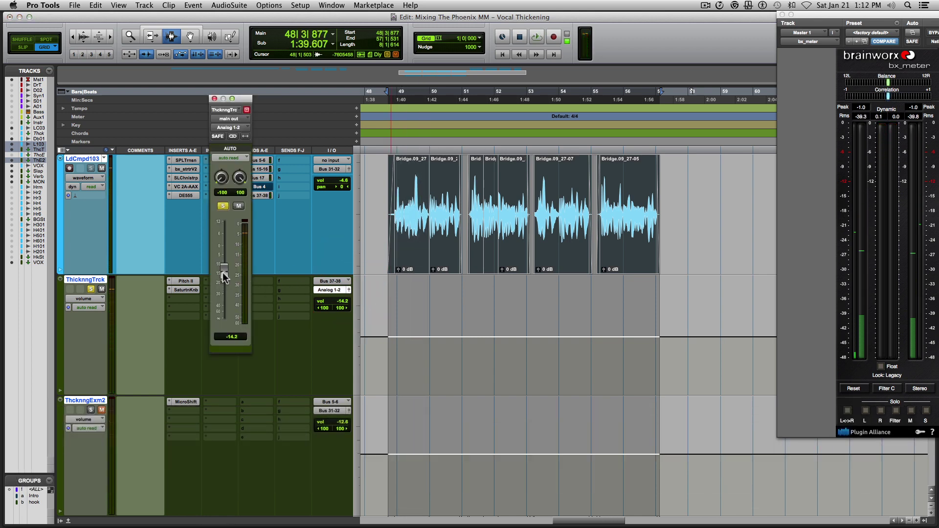
{"action": "key", "text": "space"}
{"action": "left_click_drag", "start_coordinate": [223, 275], "coordinate": [225, 295]}
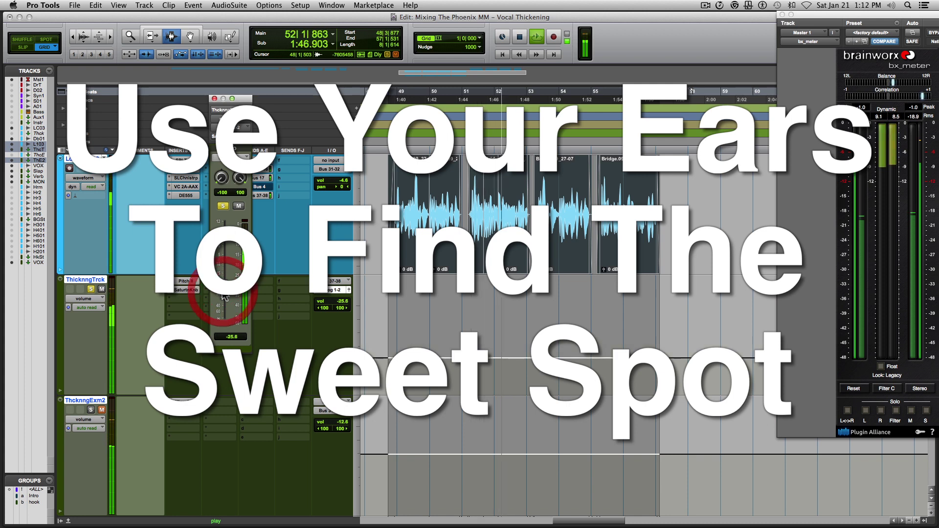
{"action": "left_click_drag", "start_coordinate": [224, 295], "coordinate": [224, 296]}
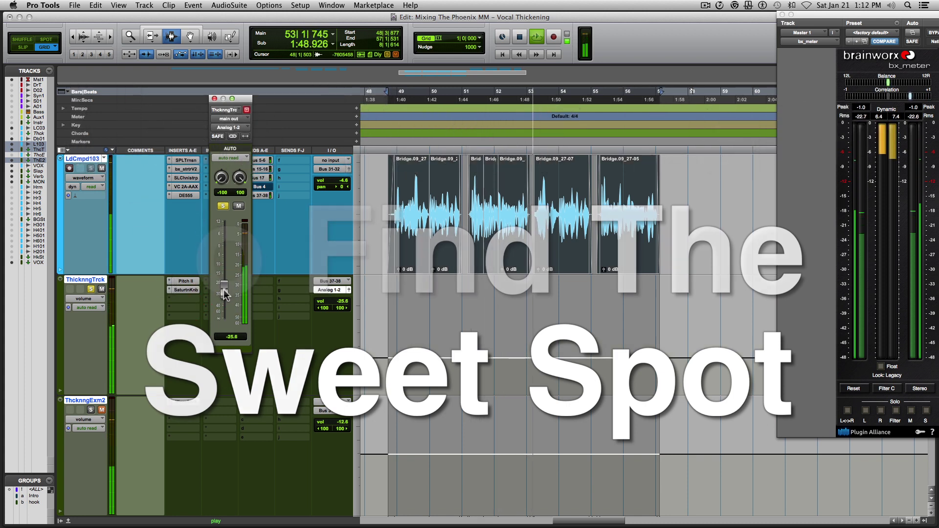
- Compare the vocal with the Thickening Track muted and unmuted during playback, and set its fader to -24.3 dB
{"action": "left_click", "coordinate": [101, 290]}
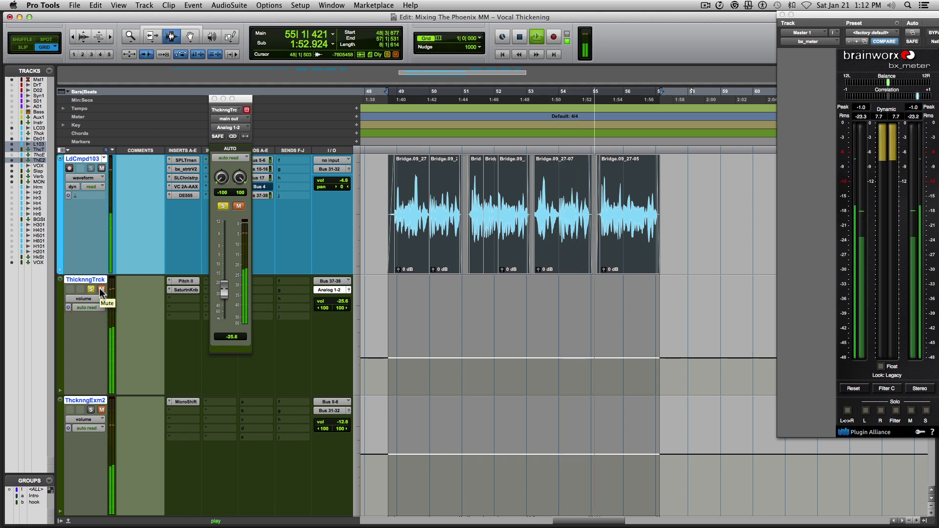
{"action": "left_click", "coordinate": [102, 290]}
{"action": "left_click_drag", "start_coordinate": [225, 295], "coordinate": [223, 292]}
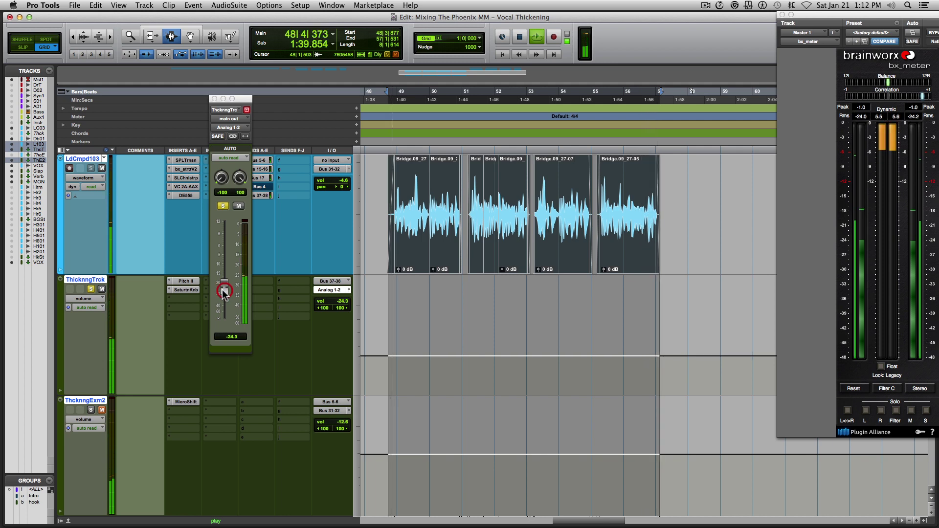
{"action": "left_click", "coordinate": [101, 290]}
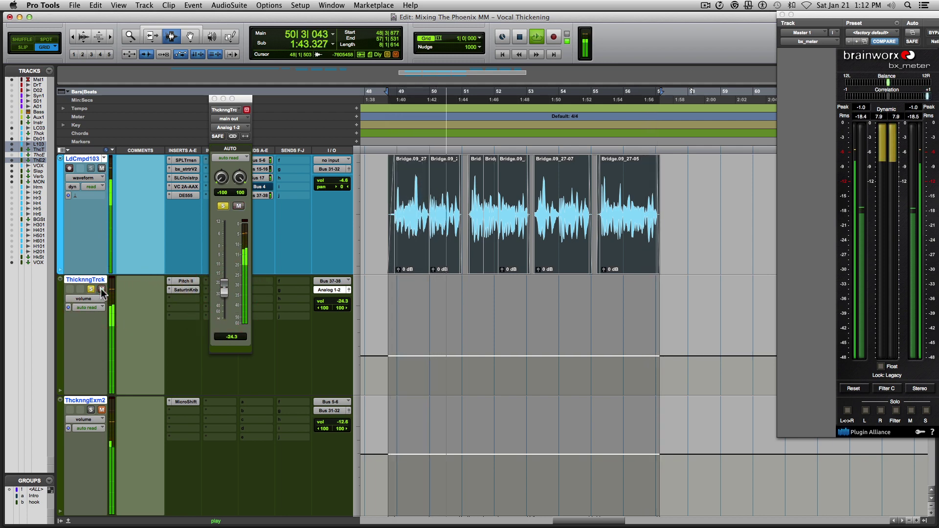
{"action": "left_click", "coordinate": [102, 290]}
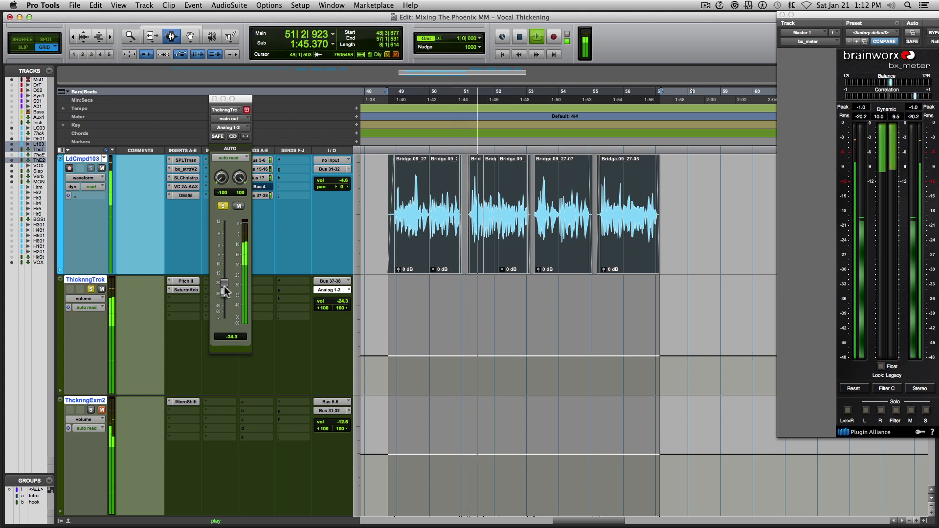
{"action": "key", "text": "space"}
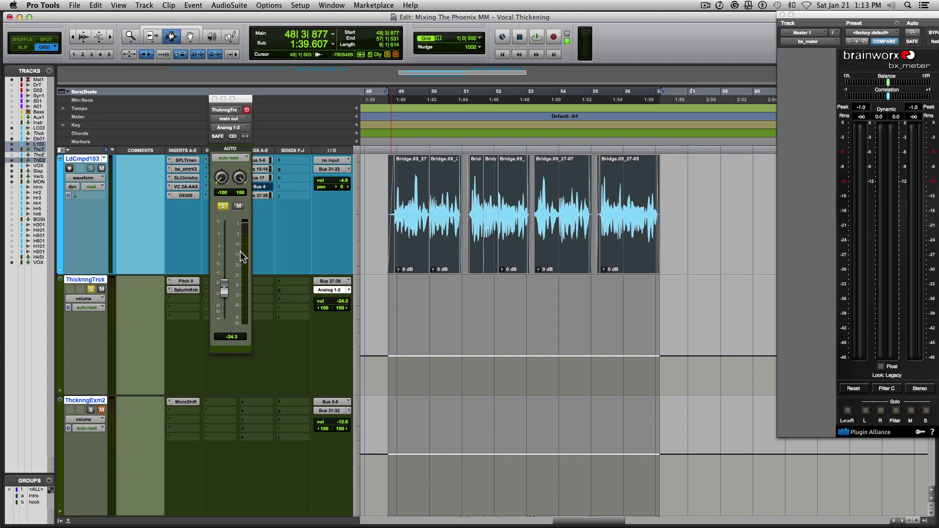
- Close the fader window and display the MicroShift, Pitch II and Saturation Knob plug-in windows together
{"action": "left_click", "coordinate": [214, 99]}
{"action": "left_click", "coordinate": [187, 403]}
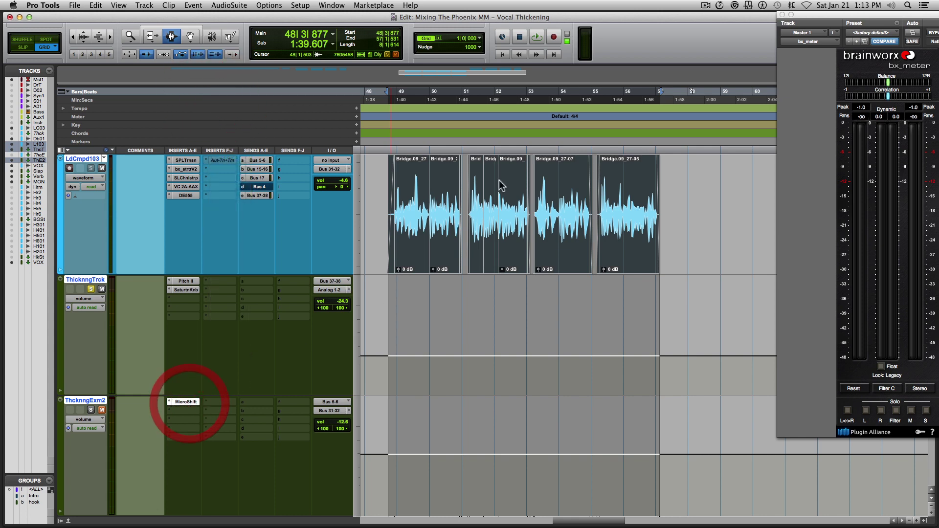
{"action": "left_click_drag", "start_coordinate": [575, 240], "coordinate": [636, 73]}
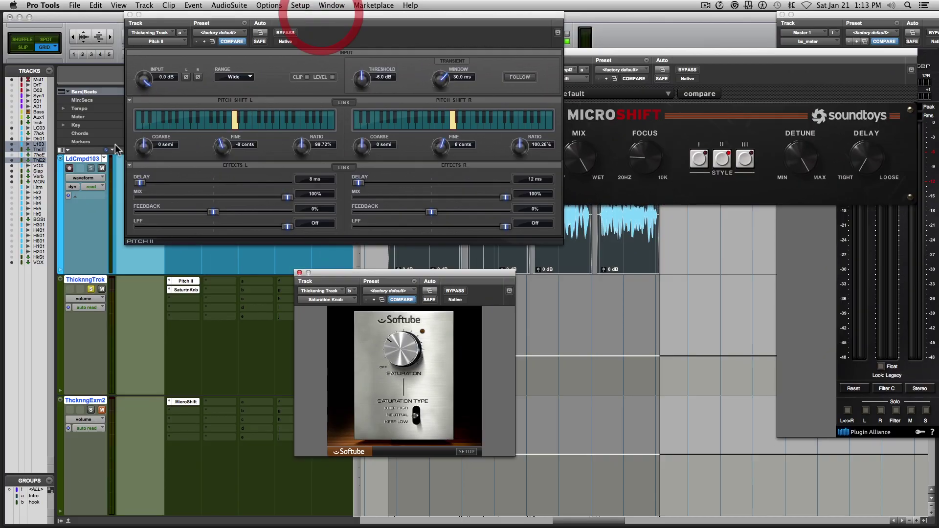
{"action": "left_click", "coordinate": [102, 169]}
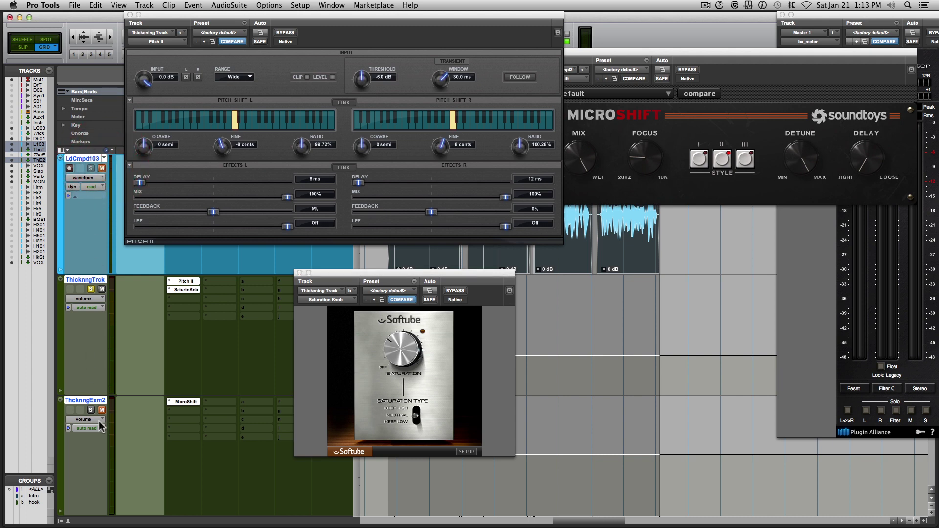
- Play the bridge, compare the soloed ThcknngExm2 track with the Thickening Track, and raise the latter's volume to -21.2 dB
{"action": "key", "text": "space"}
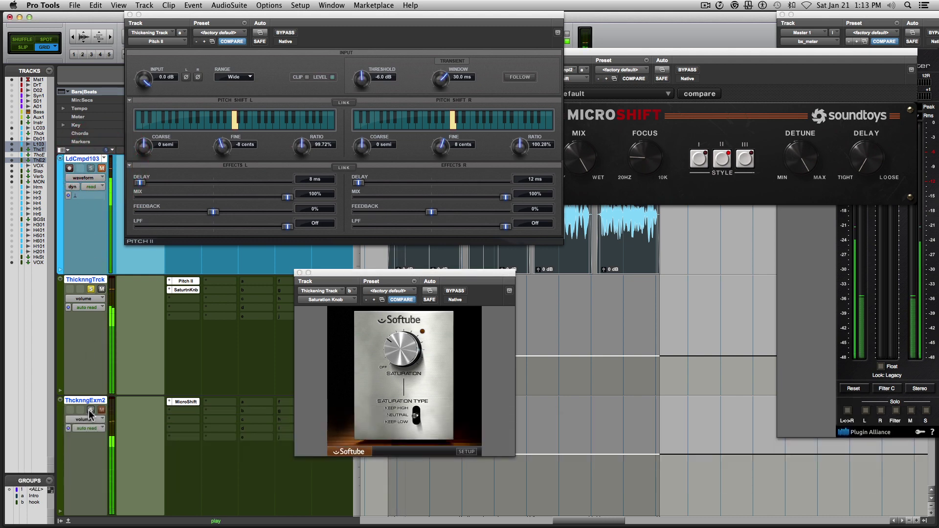
{"action": "left_click", "coordinate": [91, 411], "text": "super"}
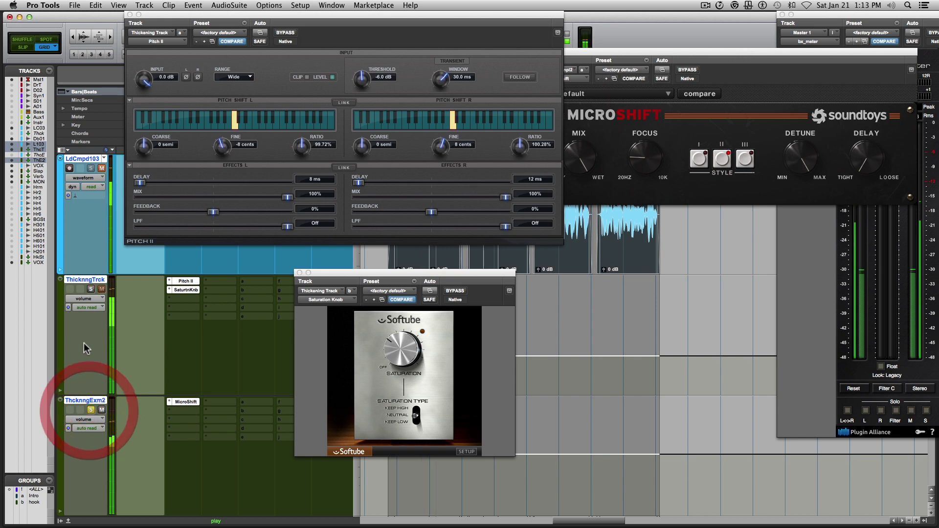
{"action": "left_click_drag", "start_coordinate": [343, 275], "coordinate": [498, 308]}
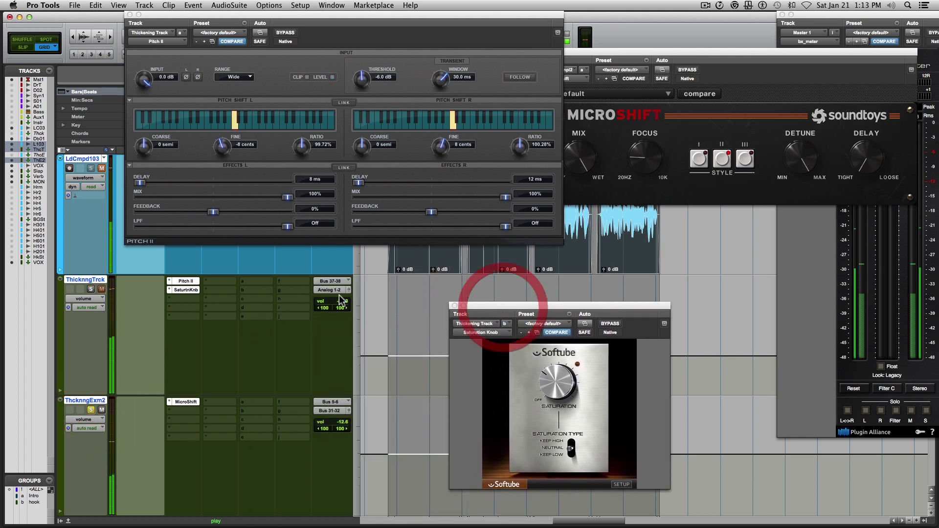
{"action": "left_click", "coordinate": [349, 299]}
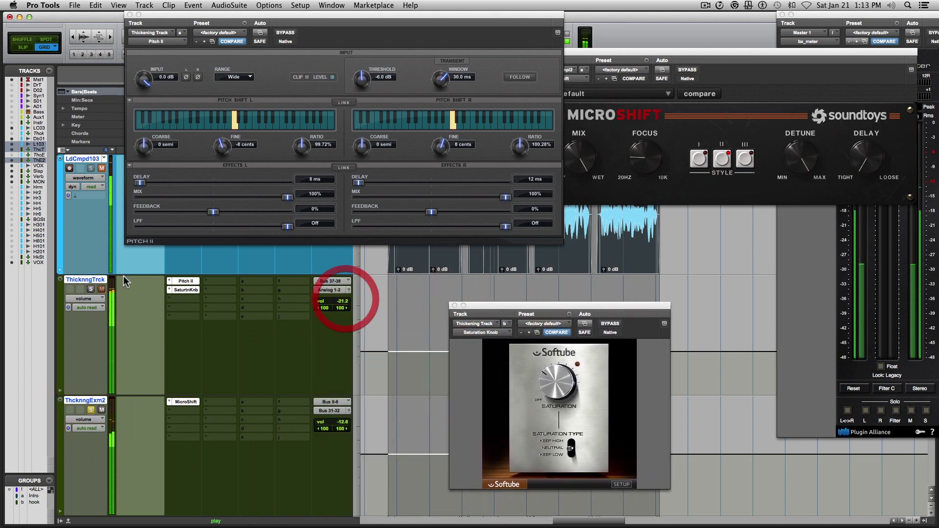
{"action": "left_click", "coordinate": [91, 289], "text": "super"}
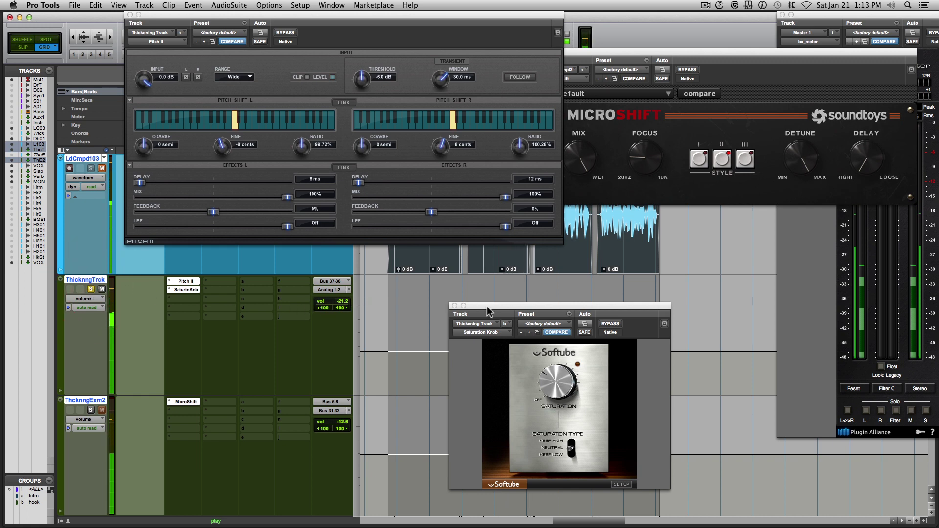
- Move the Saturation Knob window back and alternate the solo between ThcknngExm2 and the Thickening Track to compare both effects
{"action": "left_click_drag", "start_coordinate": [518, 310], "coordinate": [385, 264]}
{"action": "left_click", "coordinate": [90, 410], "text": "super"}
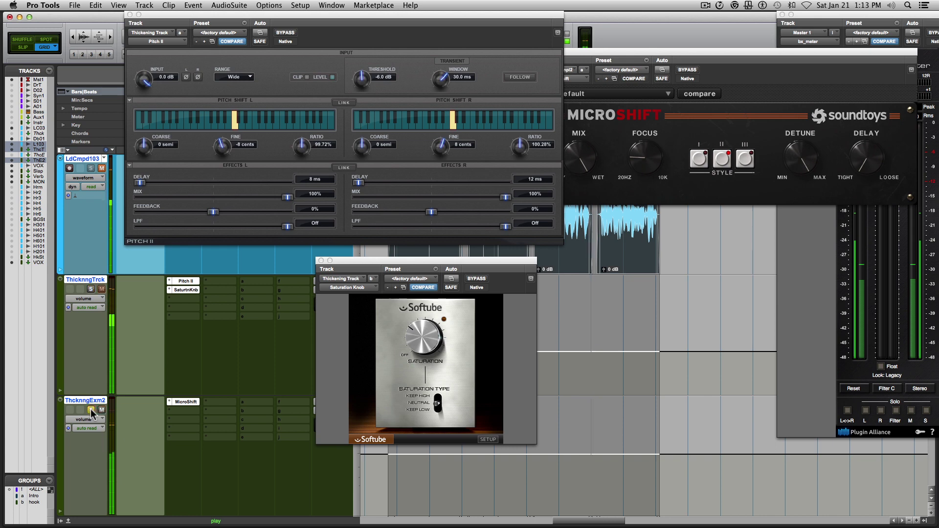
{"action": "left_click", "coordinate": [91, 289], "text": "super"}
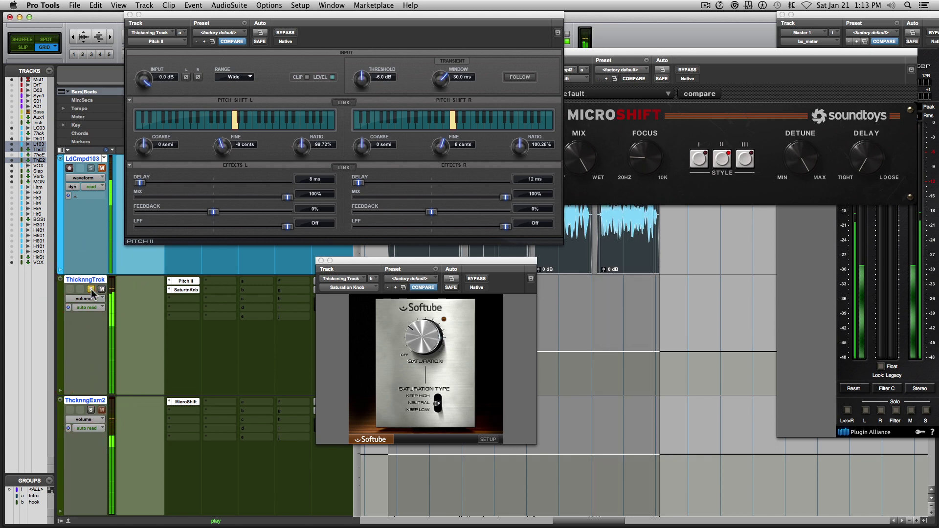
{"action": "left_click", "coordinate": [90, 413], "text": "super"}
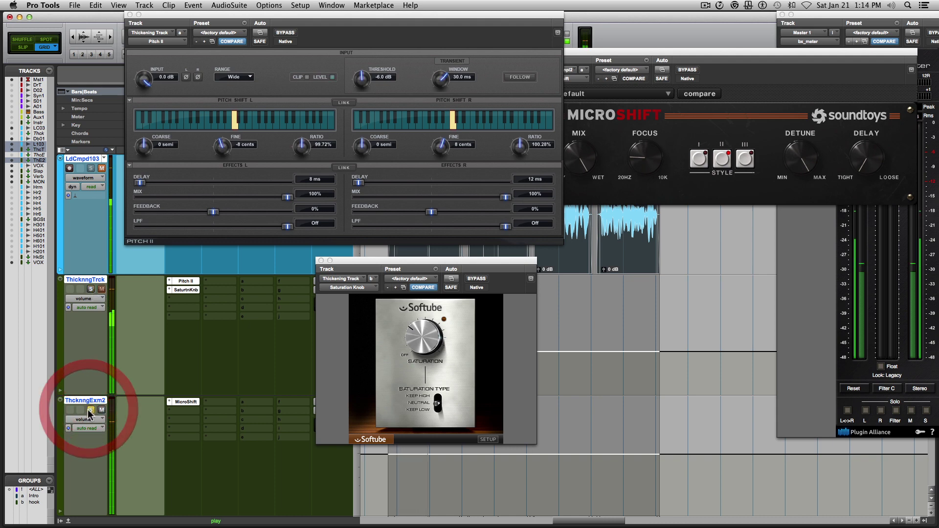
{"action": "left_click", "coordinate": [90, 289], "text": "super"}
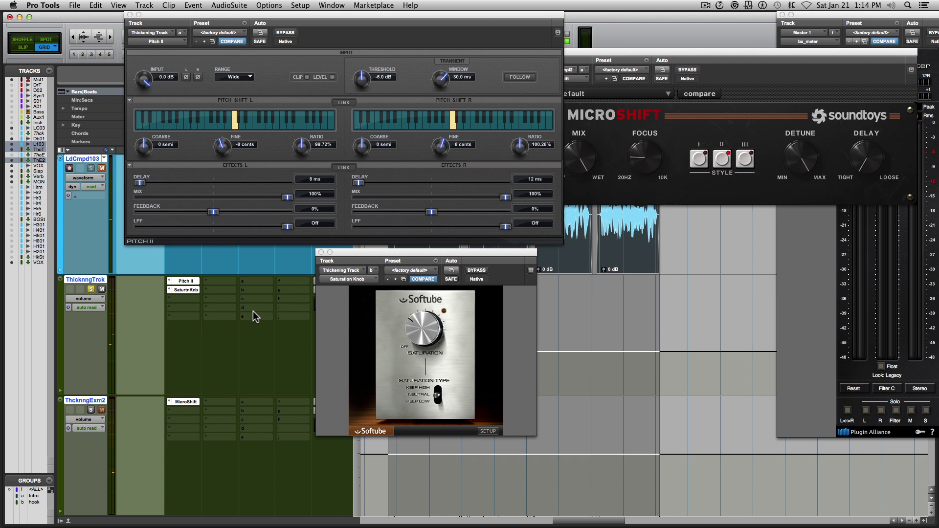
- Mute the ThcknngExm2 track, unsolo the Thickening Track and play the vocal bridge within the full mix
{"action": "left_click", "coordinate": [102, 411]}
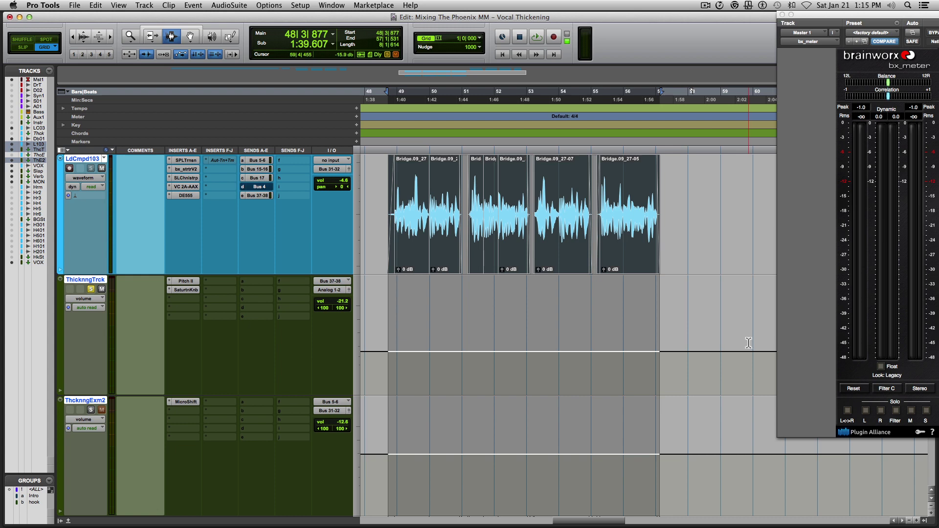
{"action": "left_click", "coordinate": [91, 289]}
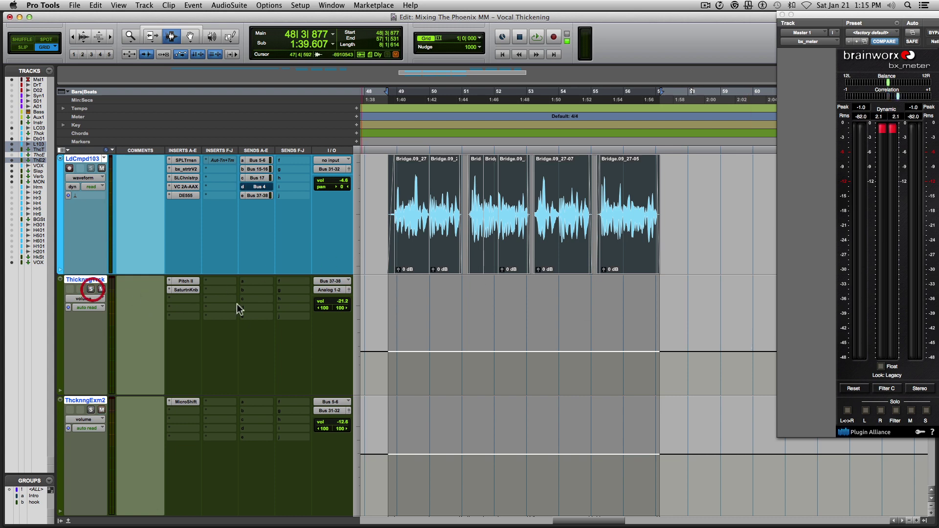
{"action": "key", "text": "space"}
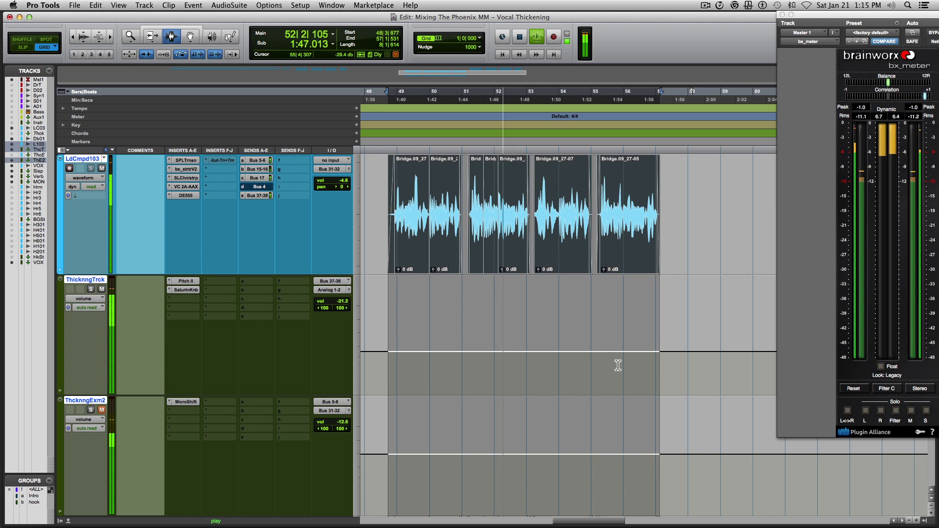
{"action": "key", "text": "space"}
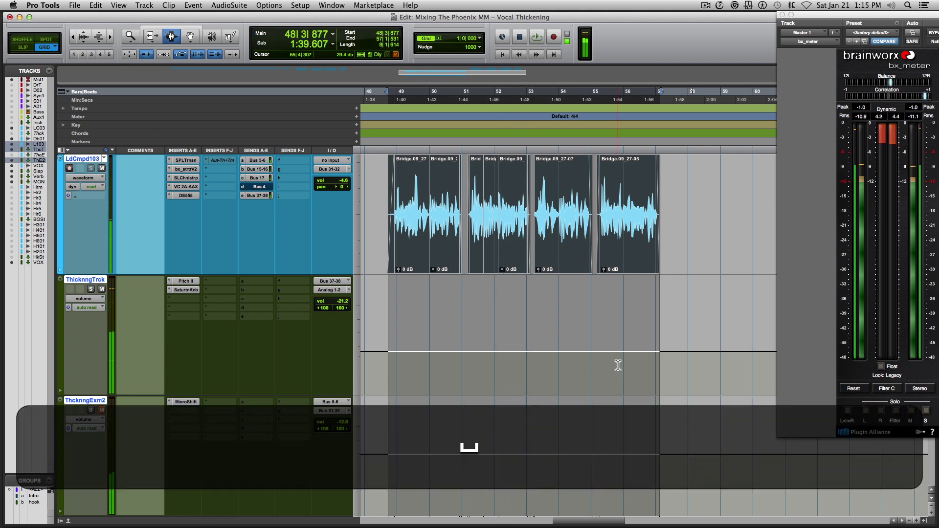